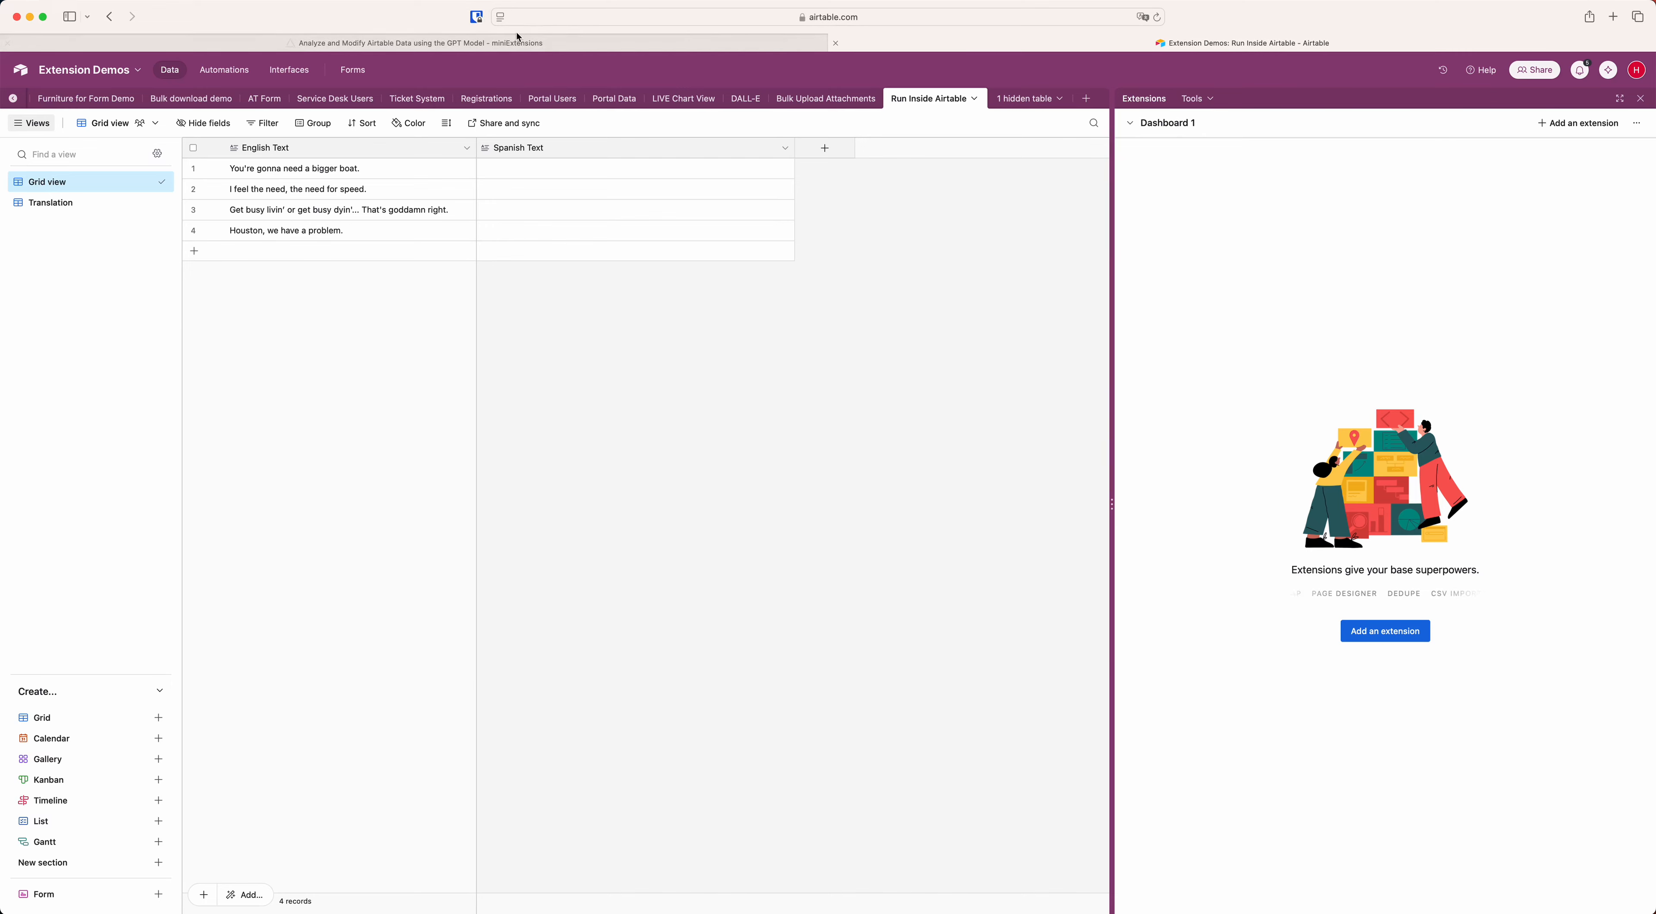
Switch to miniExtensions and copy the GPT automation's script for running inside Airtable.
click(414, 43)
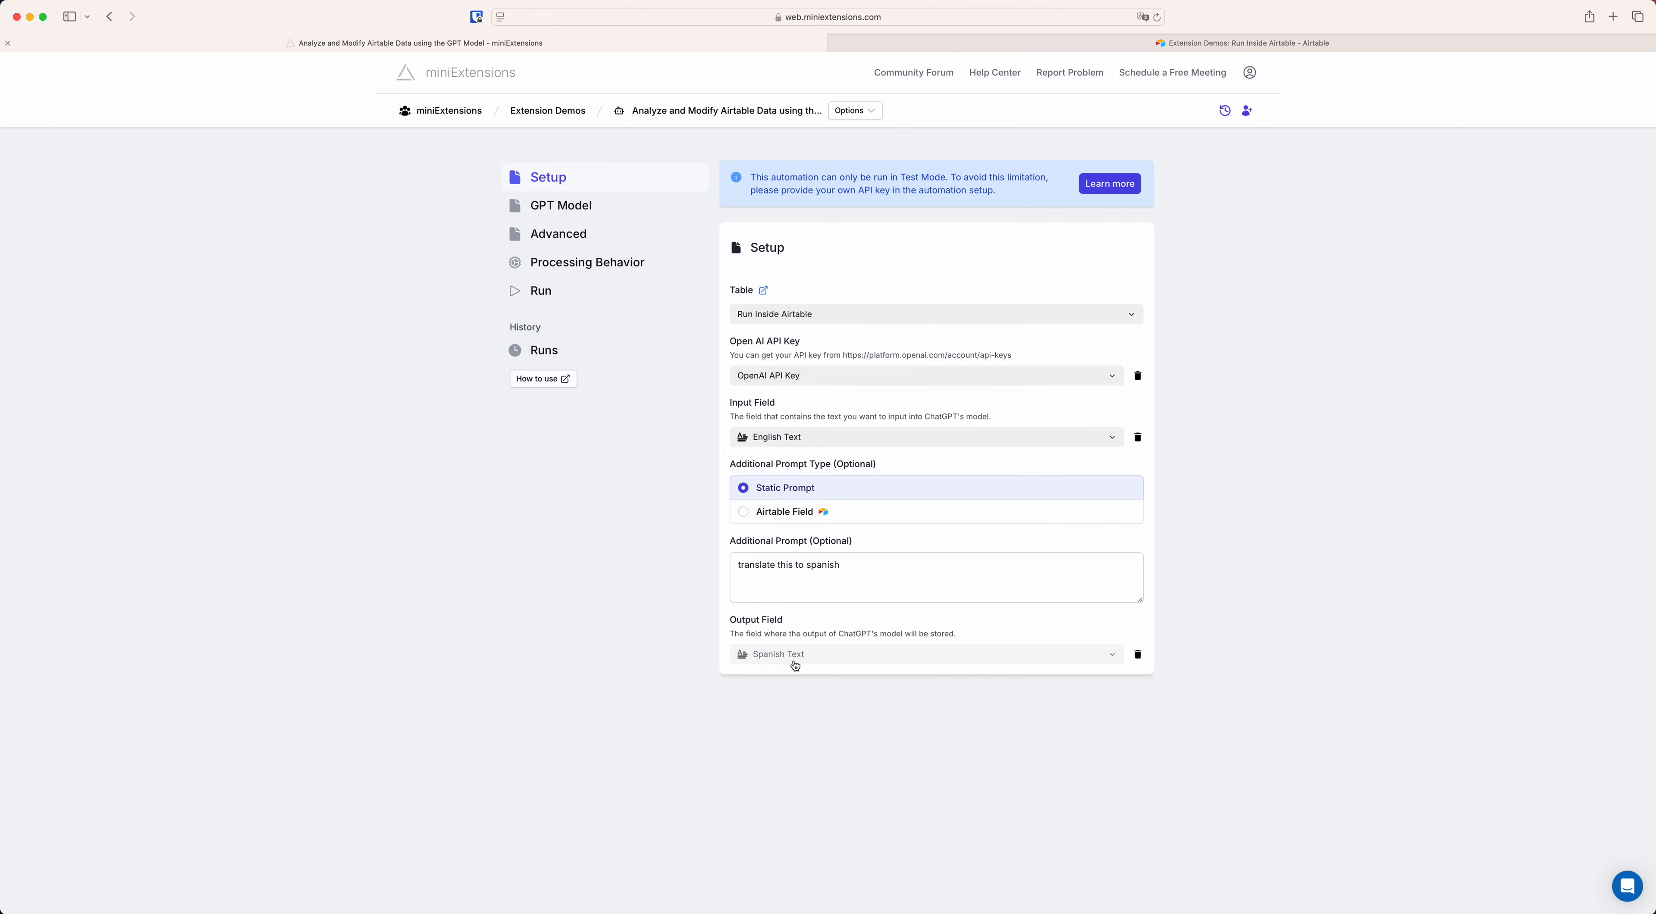
click(599, 270)
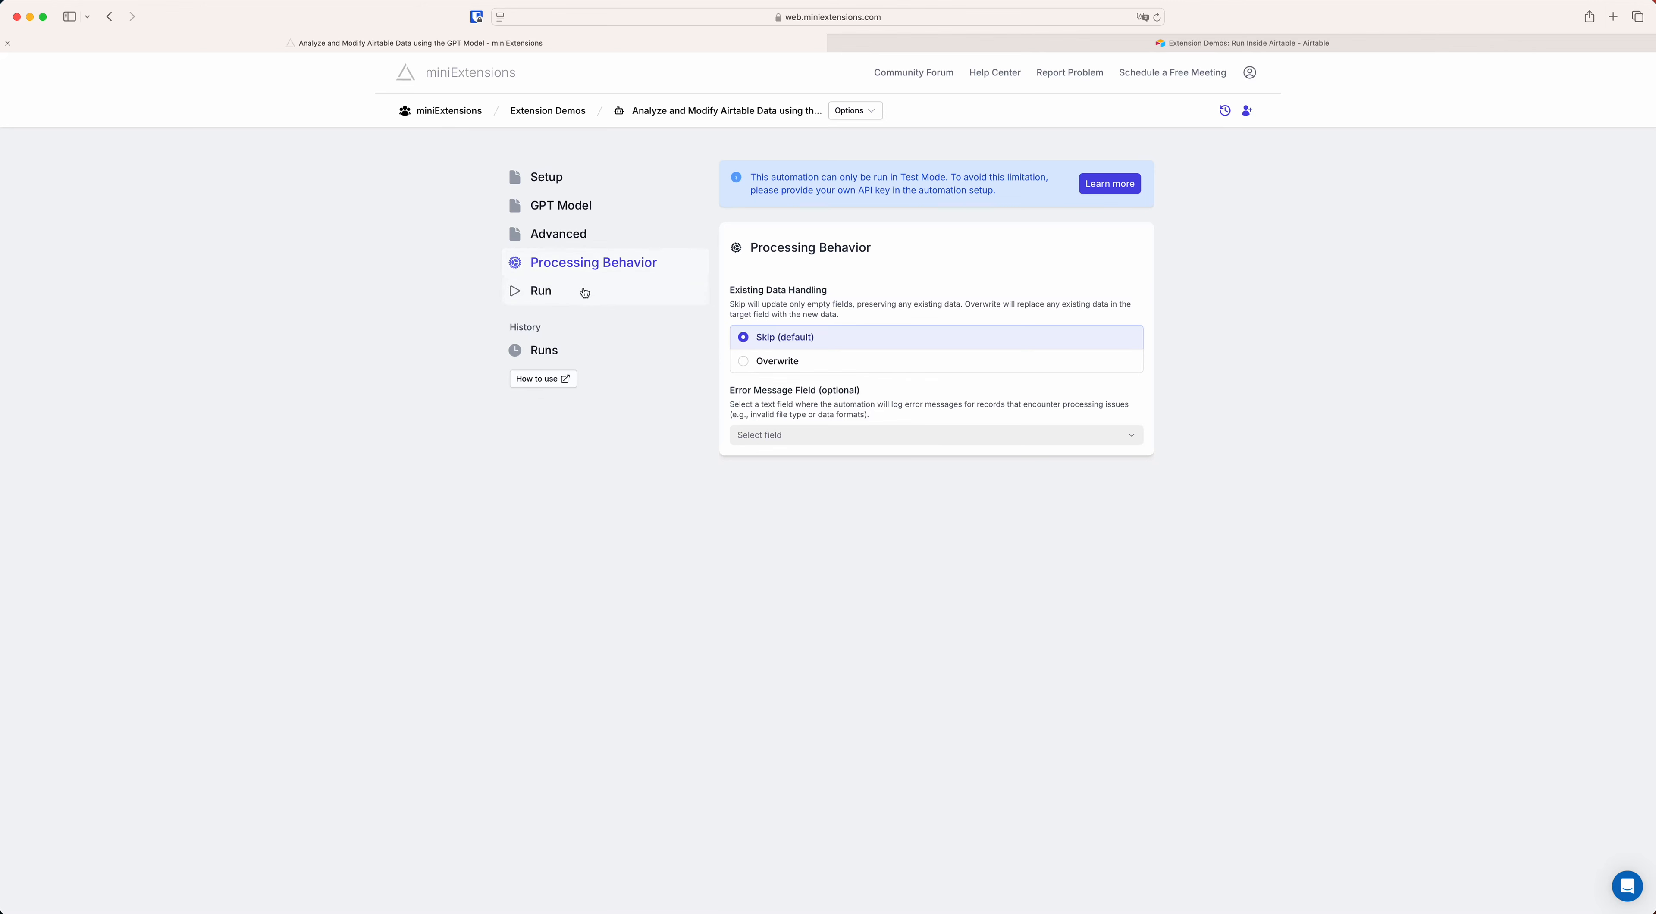
click(543, 297)
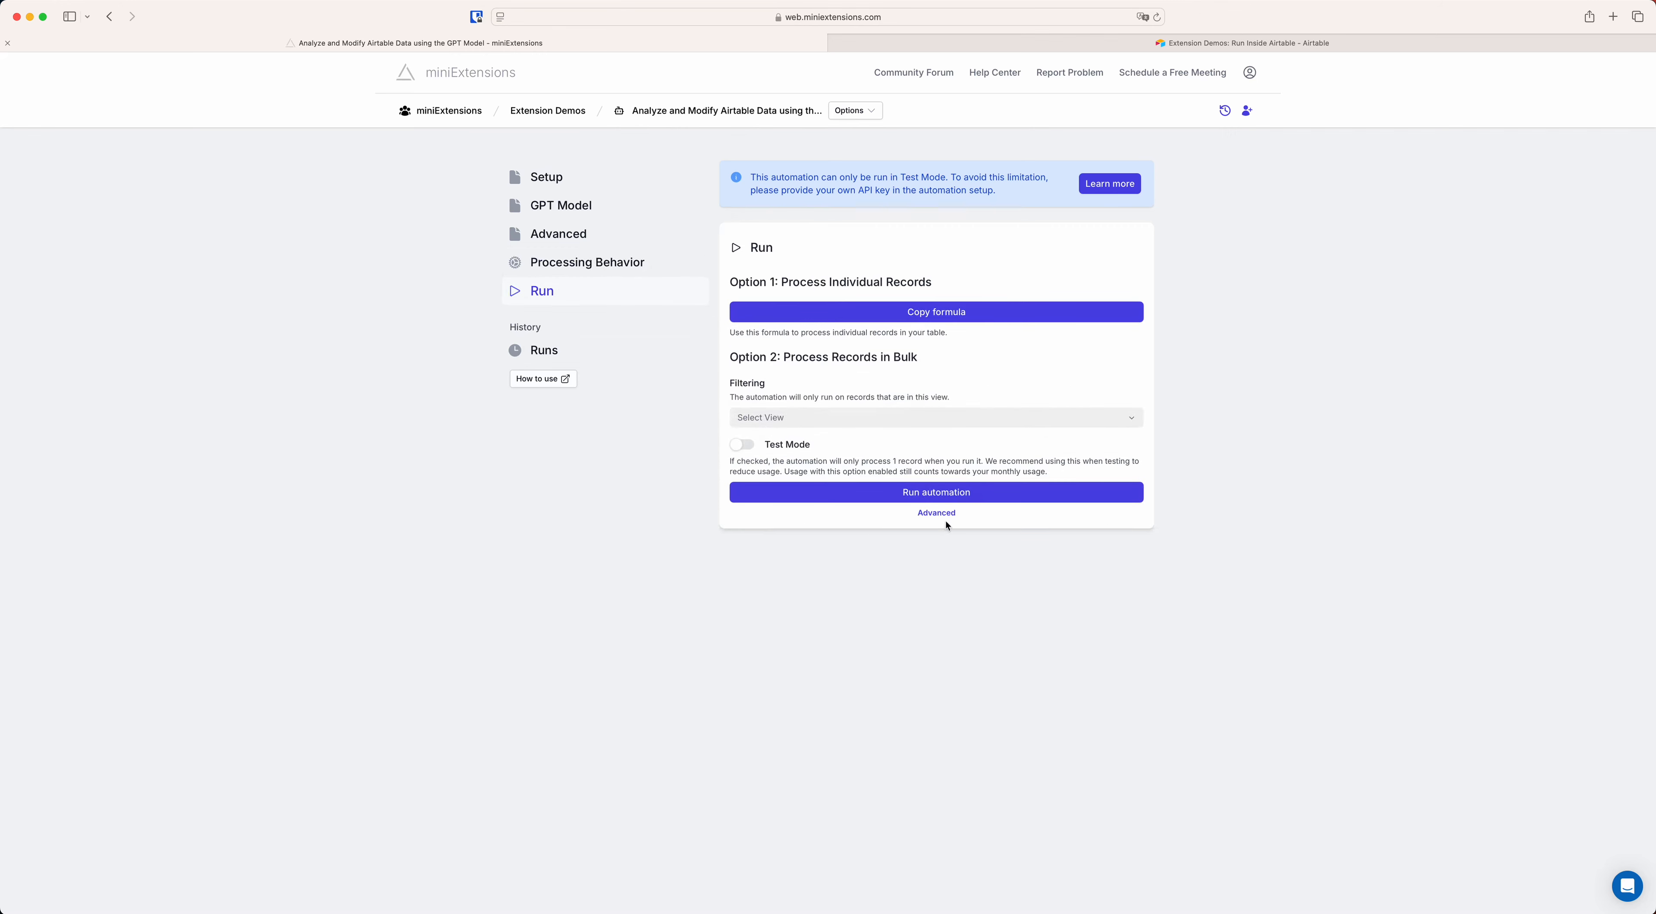
click(939, 514)
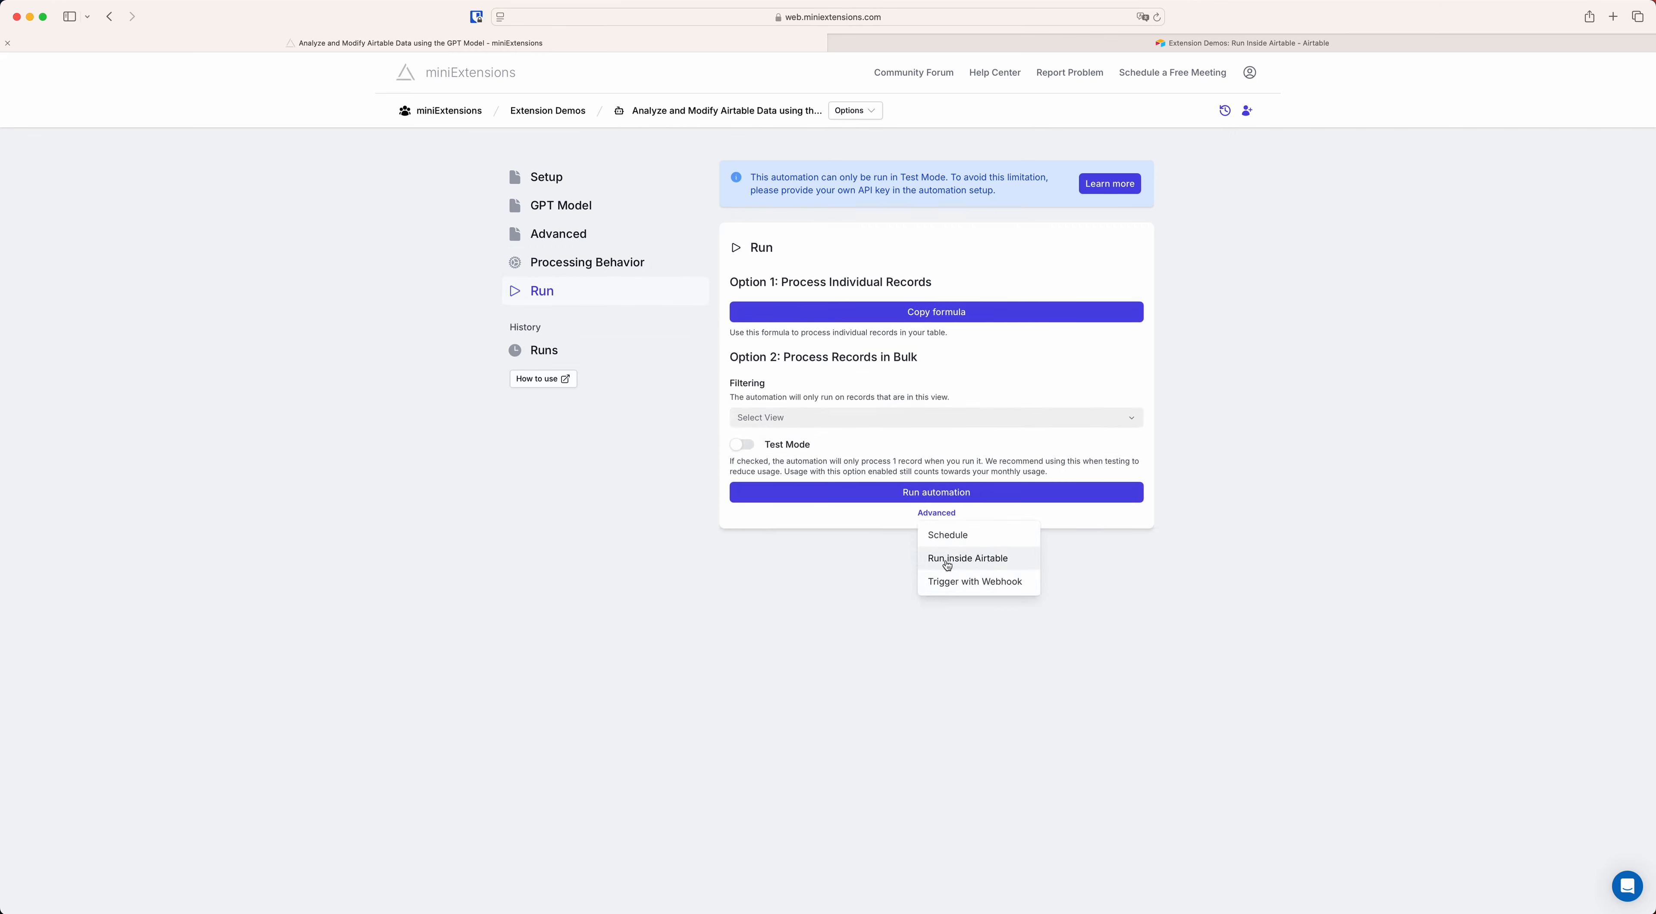
click(971, 566)
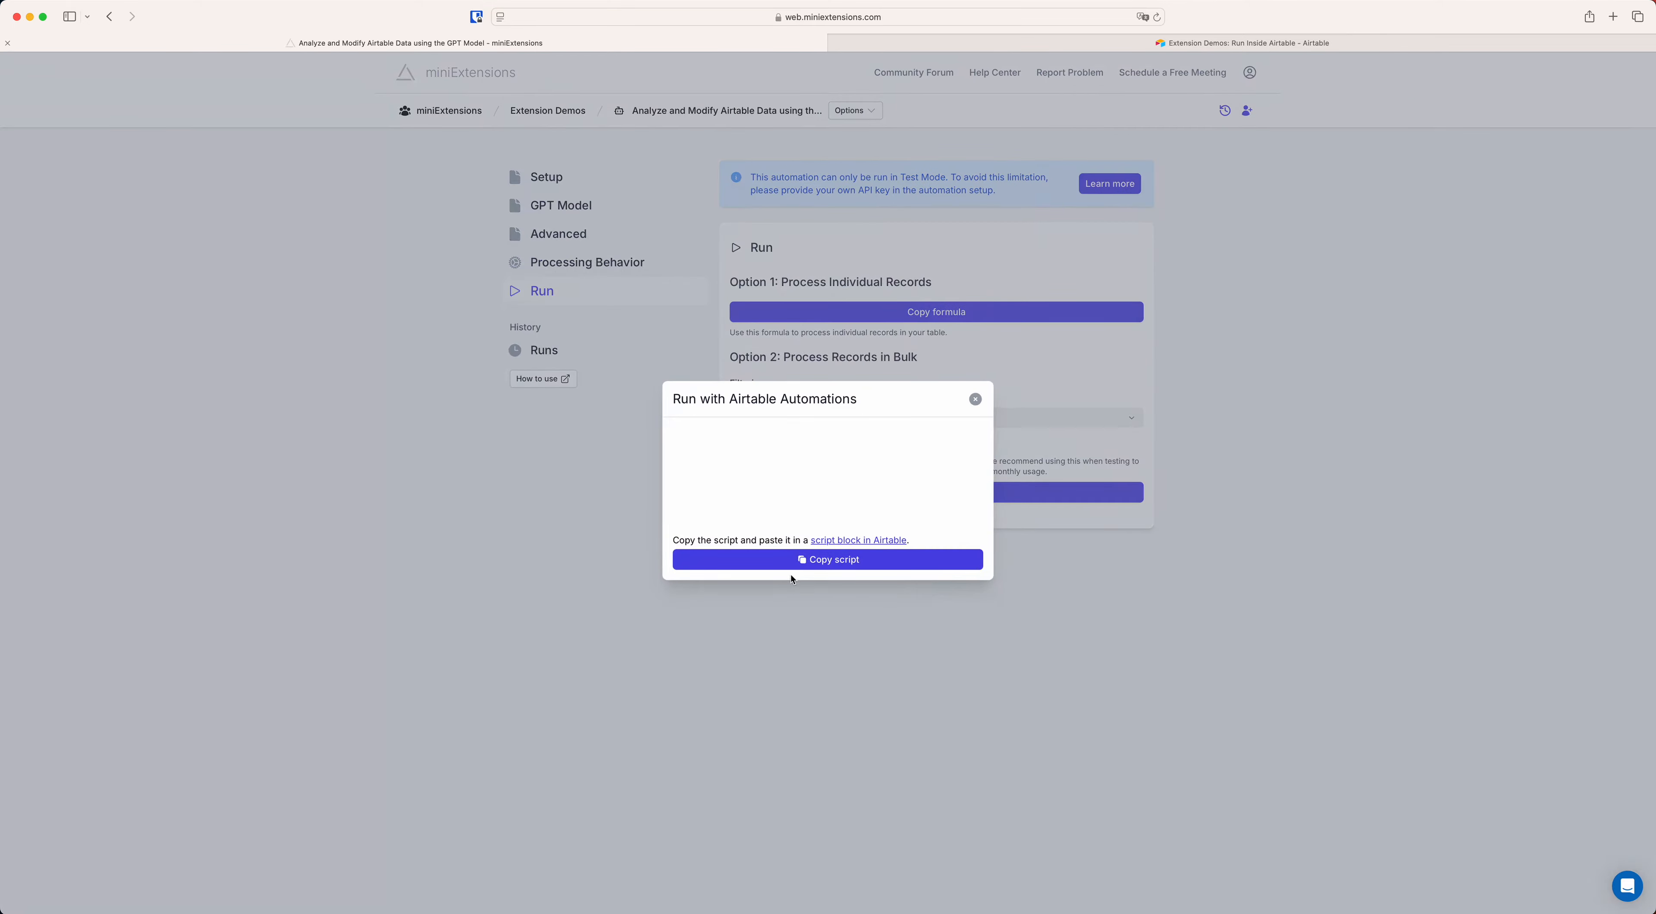
click(832, 561)
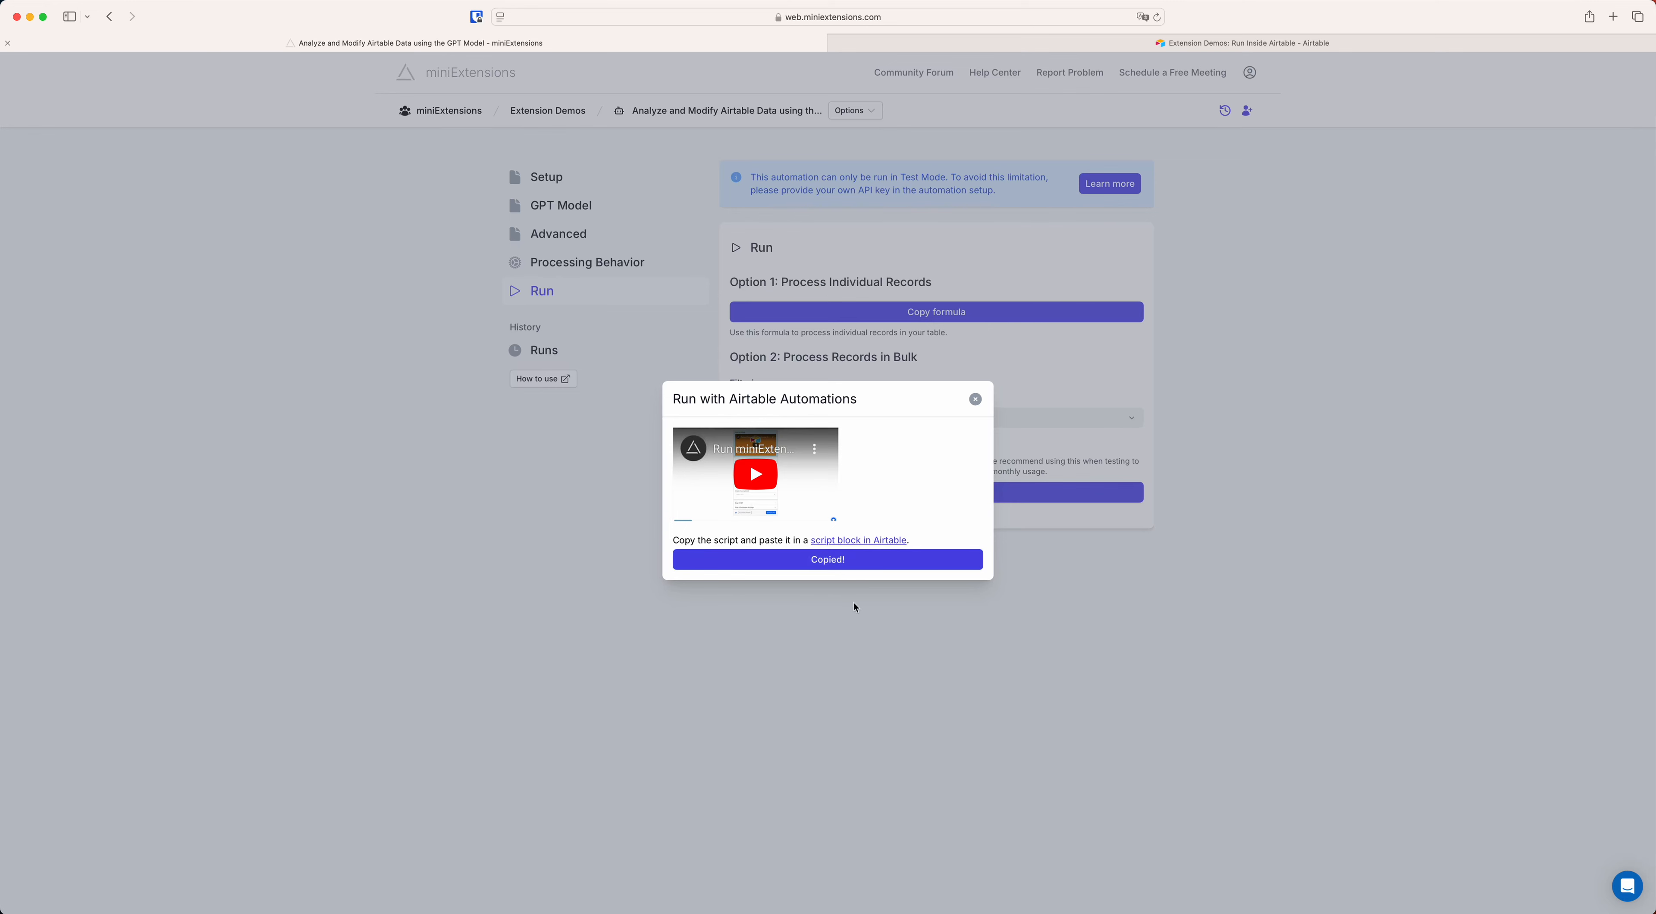
click(975, 399)
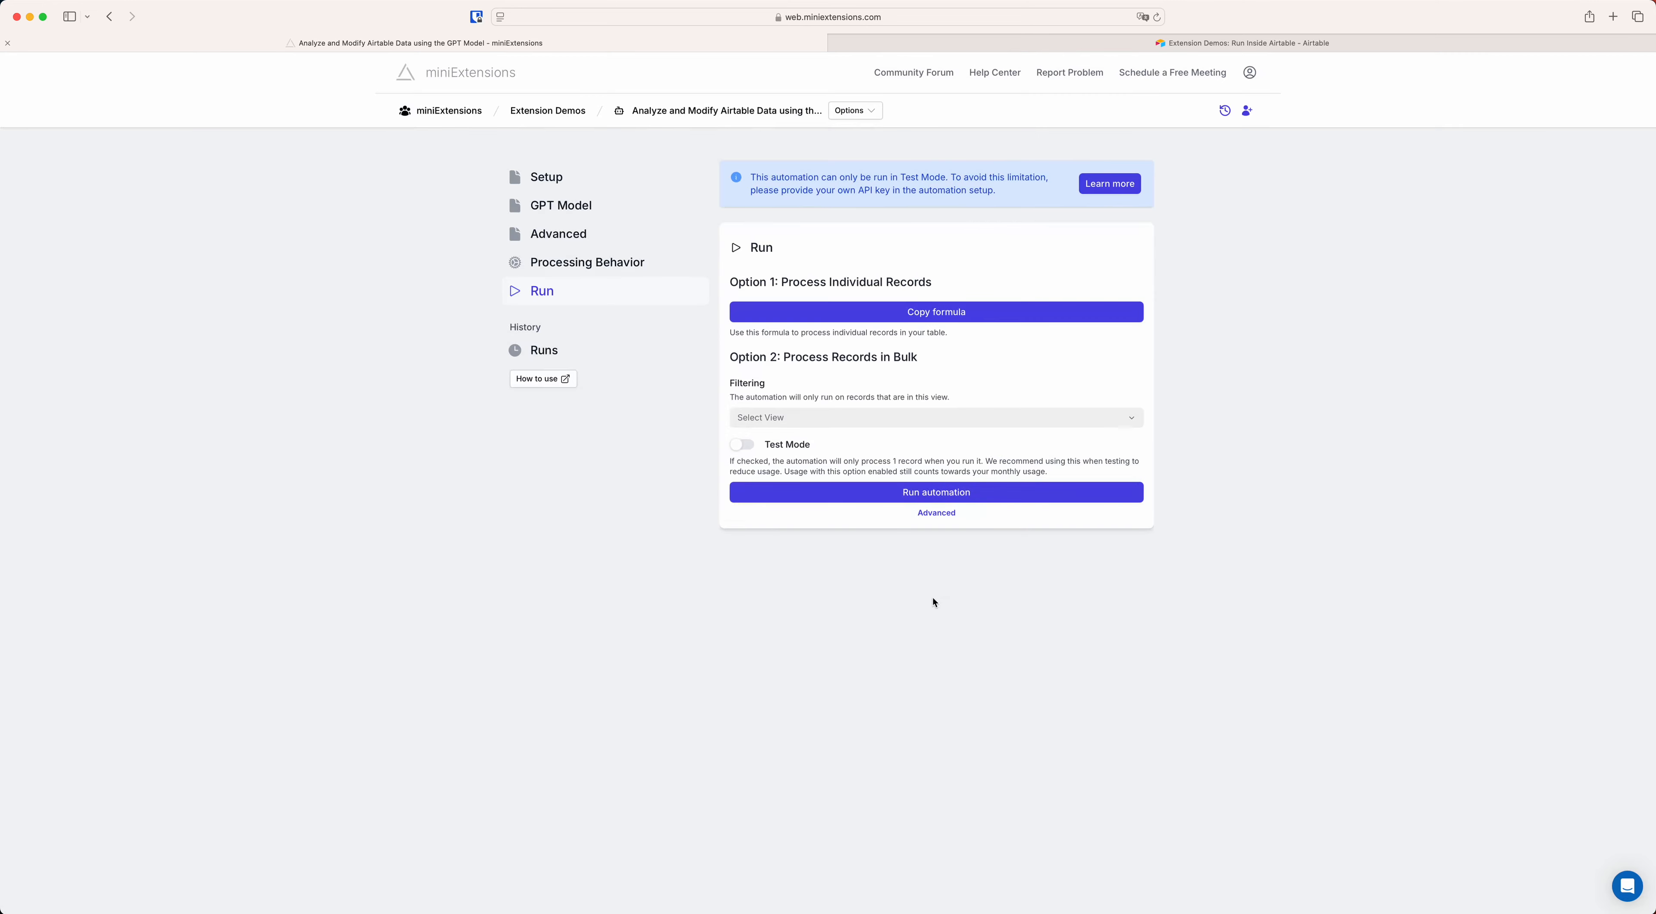
Return to the Airtable base, search the extension marketplace for "scrip" and add the Scripting extension.
click(1241, 43)
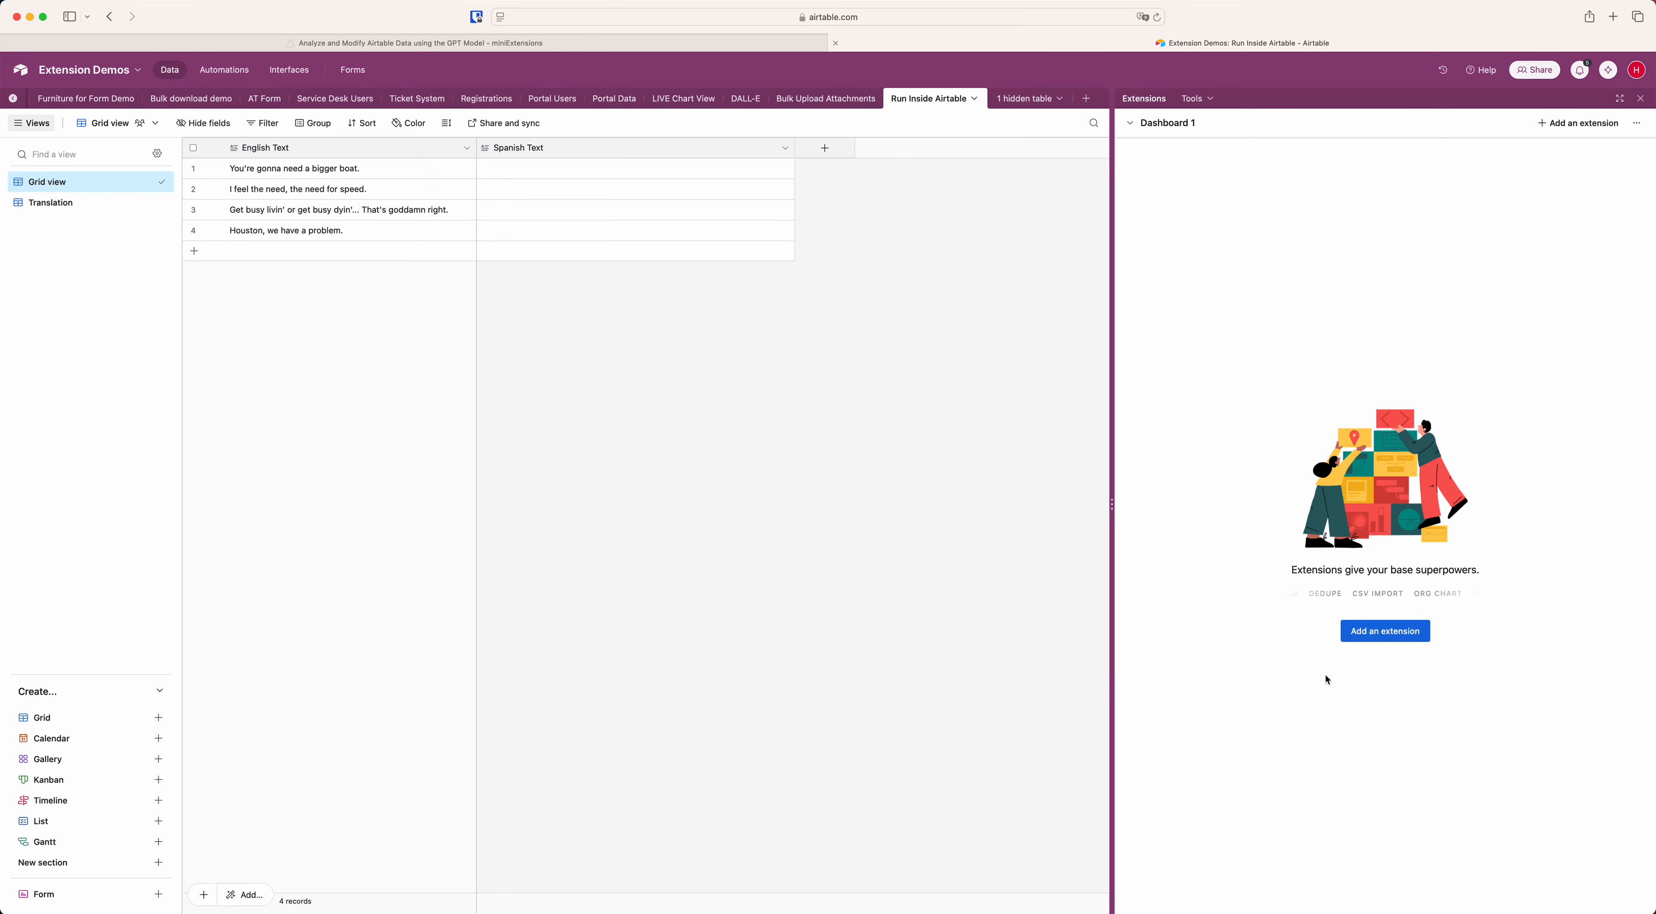
click(1383, 633)
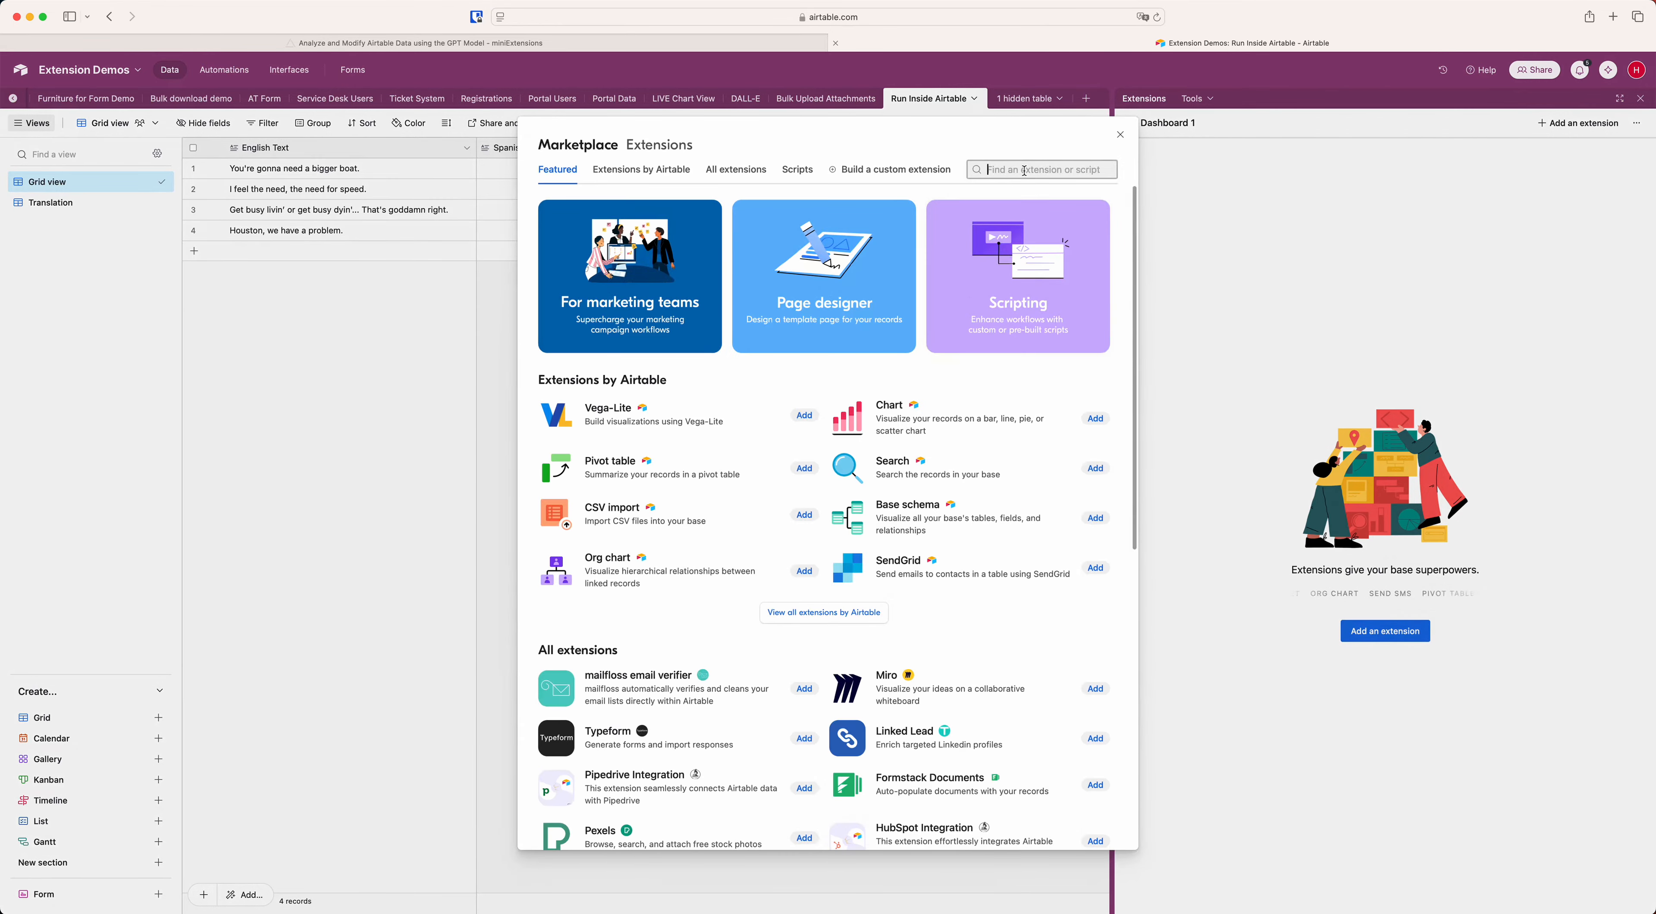
text(scrip)
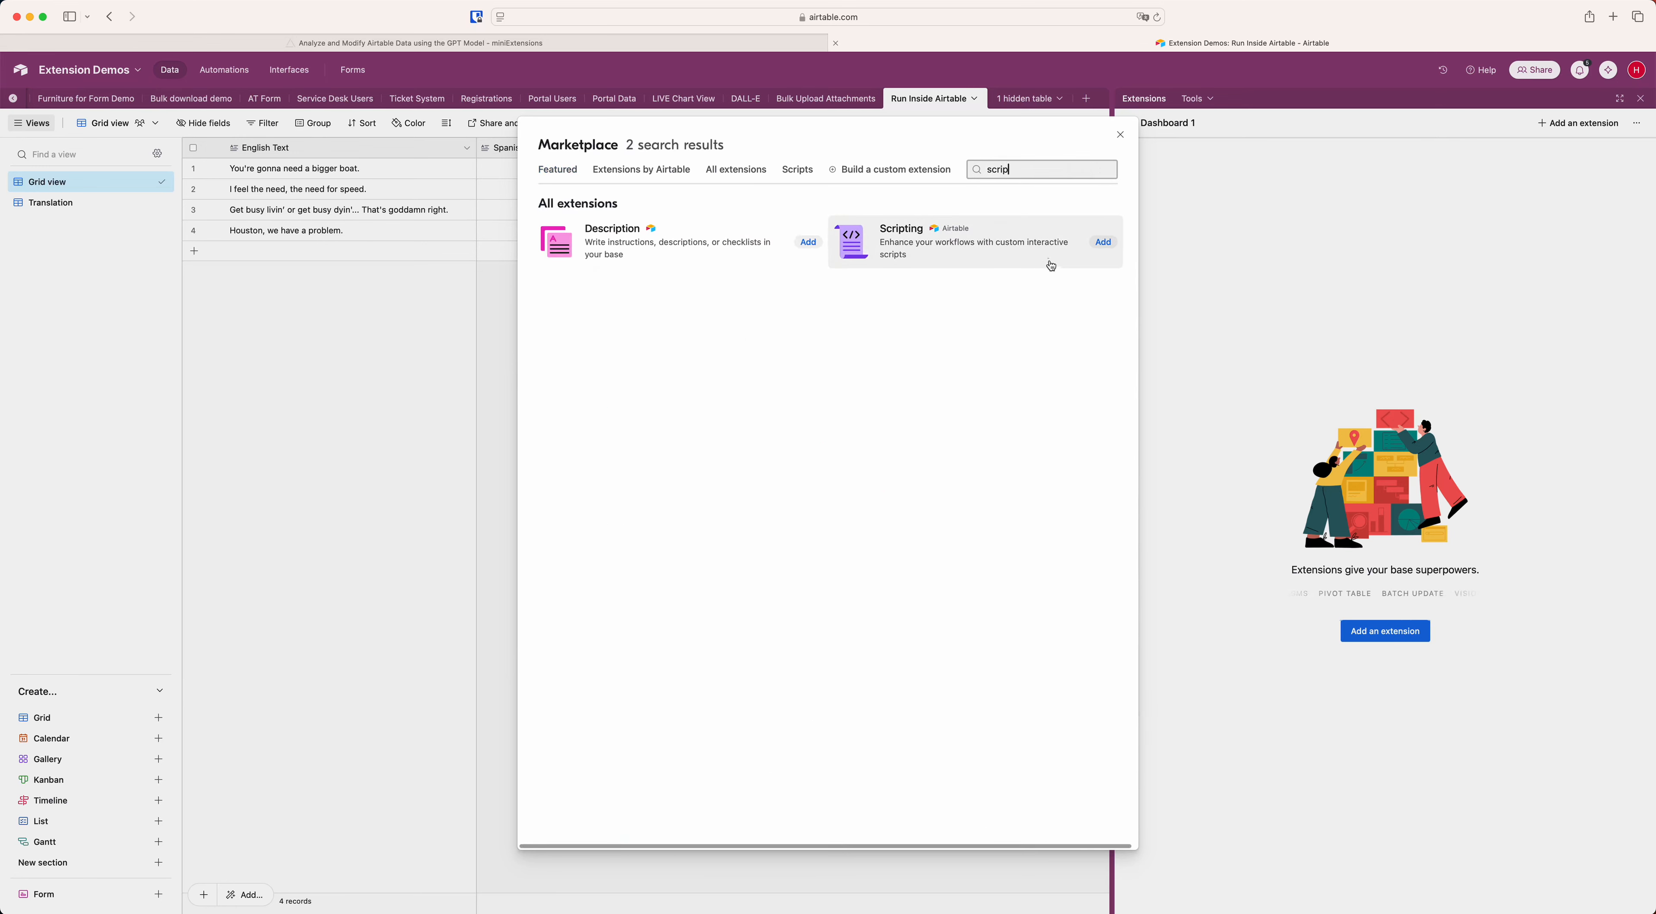
click(1021, 247)
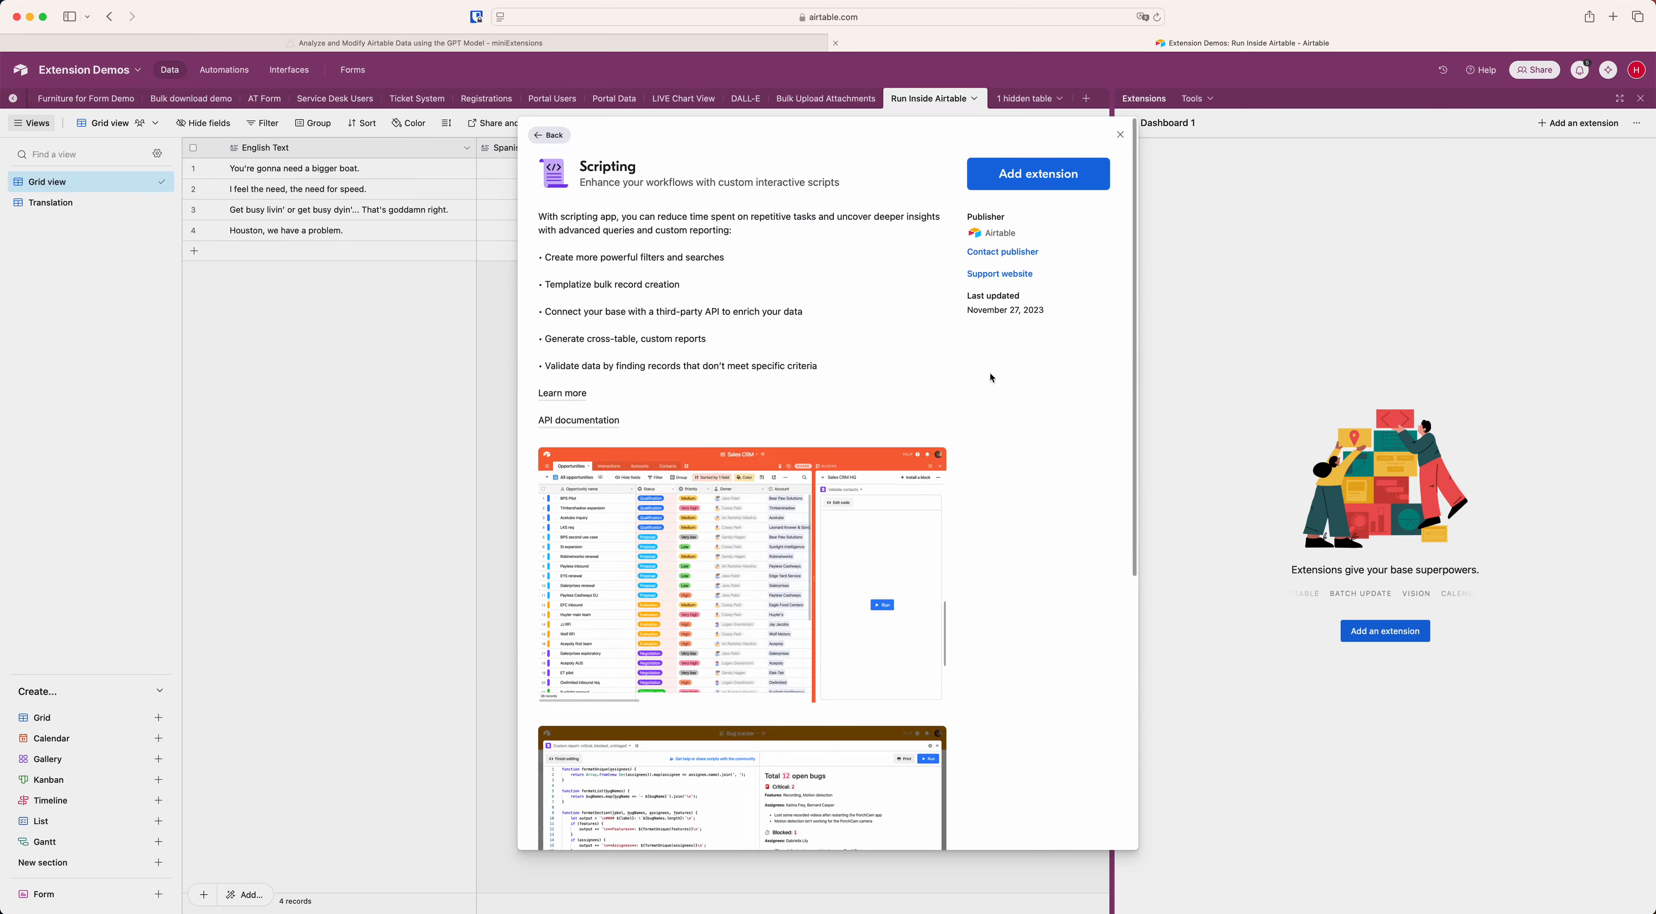
click(1012, 187)
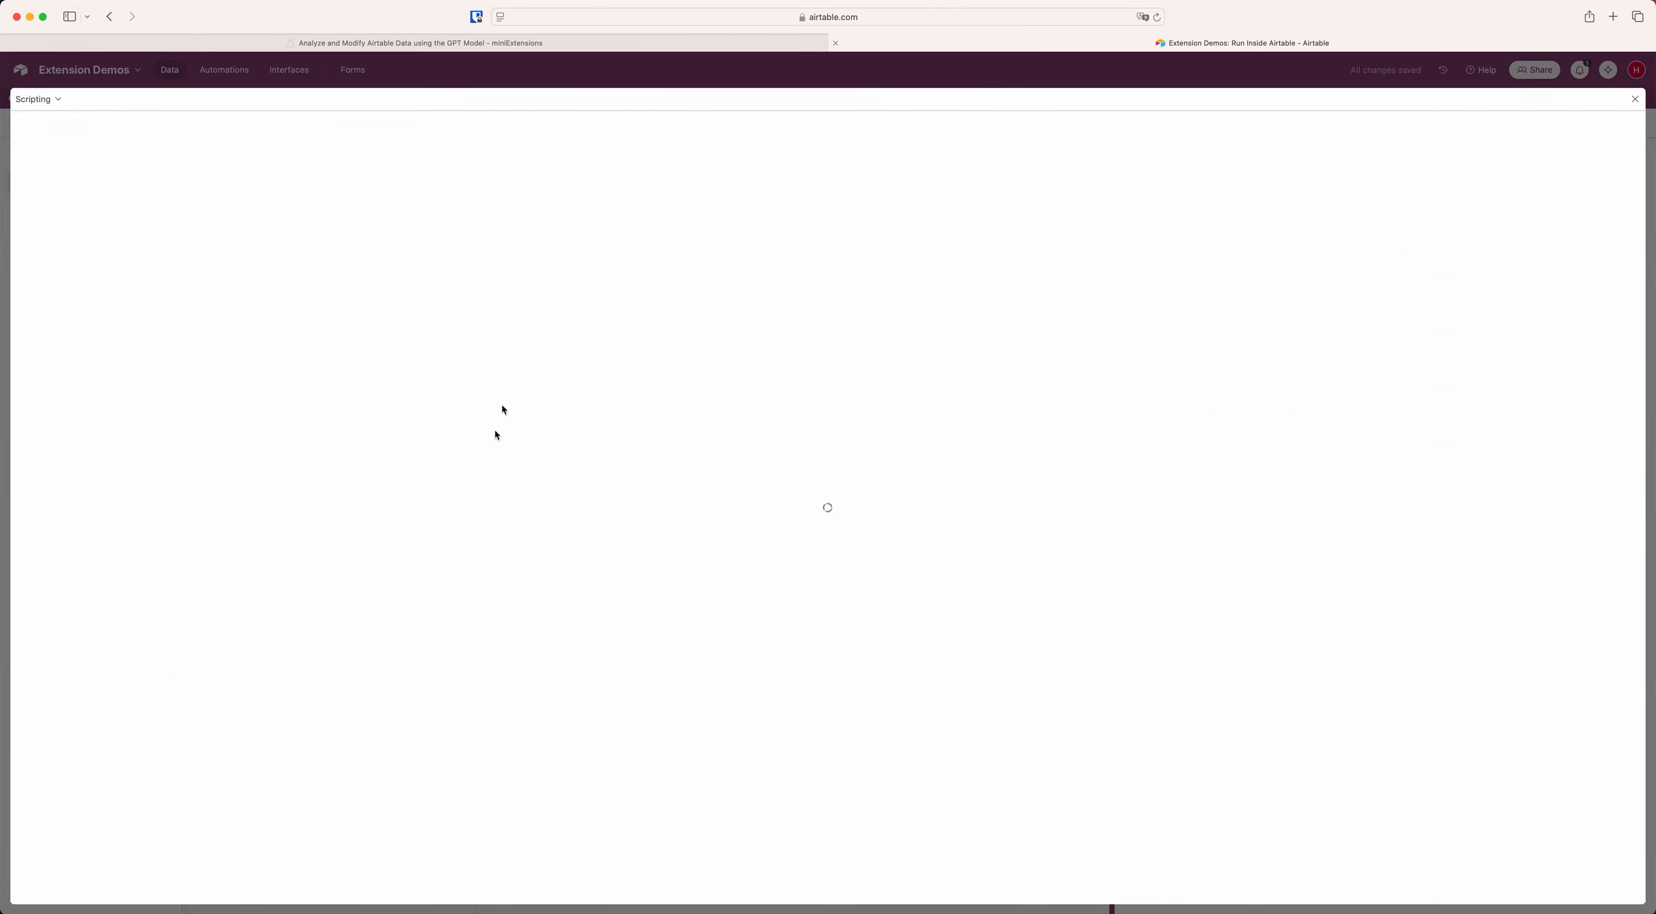
Replace the Scripting extension's sample code with the copied script, finish editing and close the editor.
click(244, 217)
key(super+a)
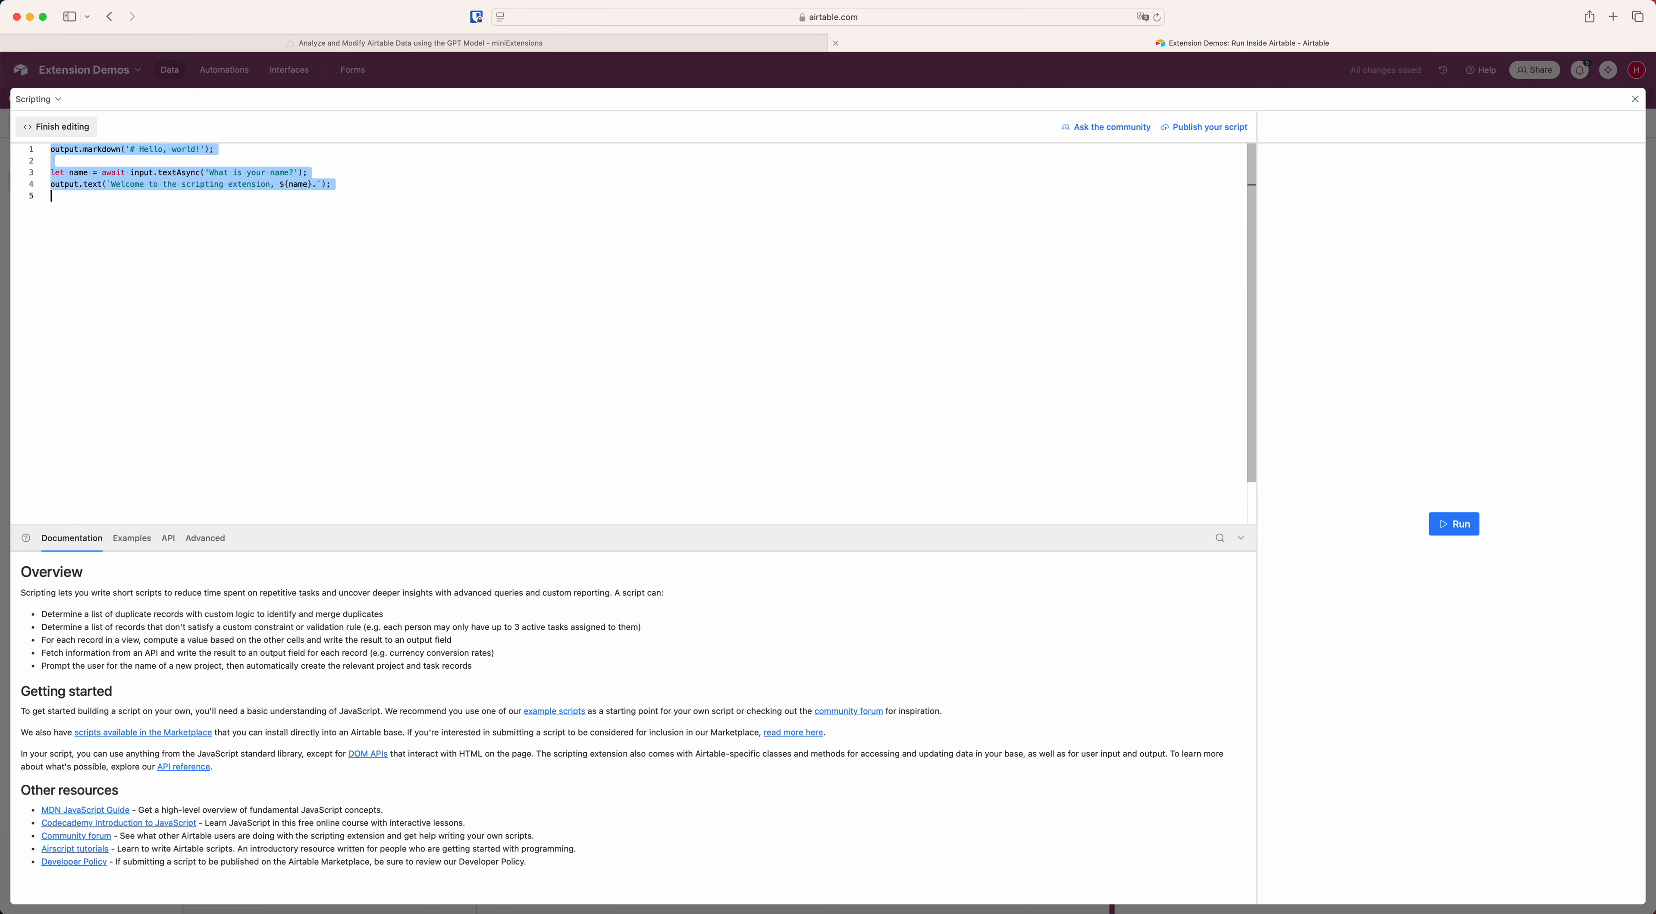
key(BackSpace)
key(super+v)
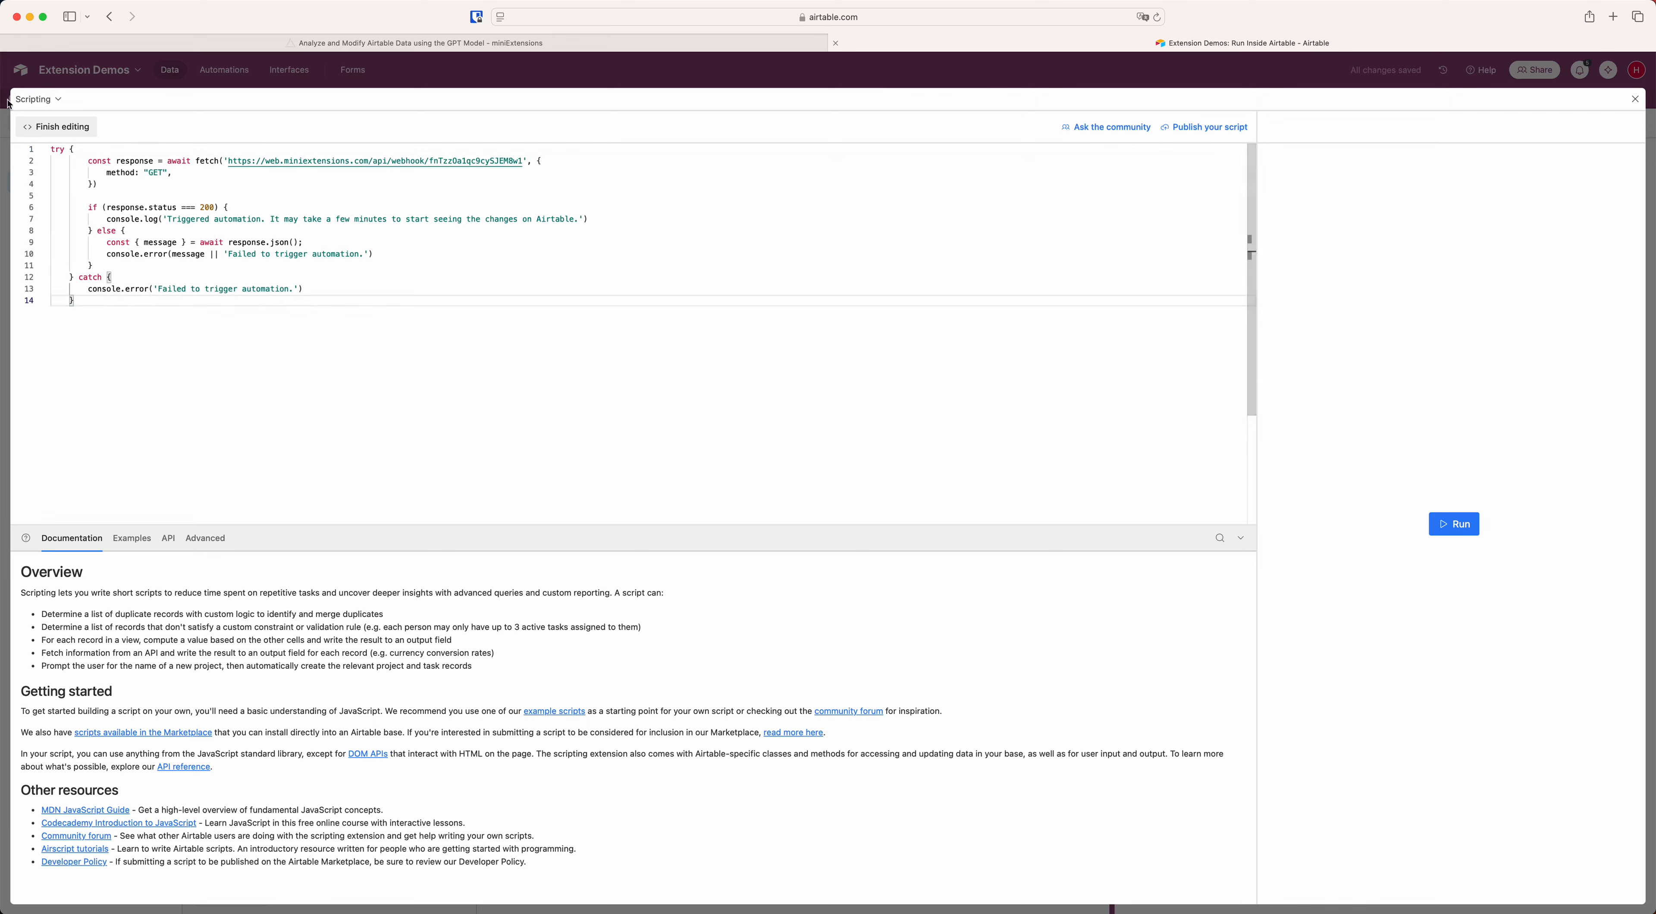
click(43, 132)
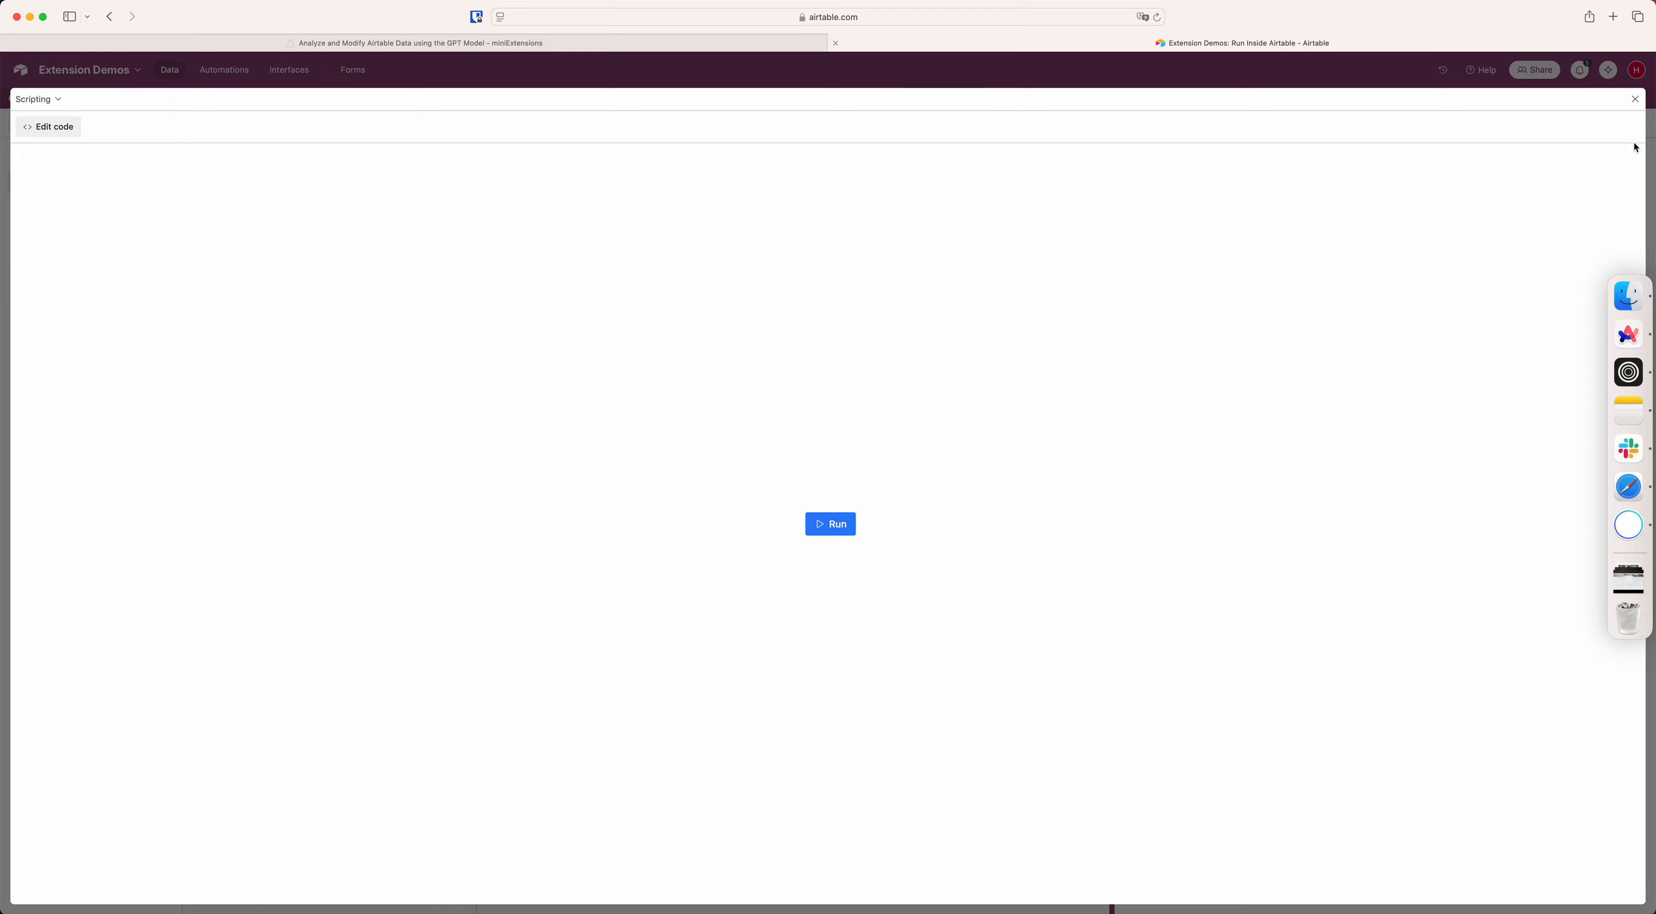
click(1636, 99)
Rename the Scripting extension as "Translate to Spanish" and run it.
click(1167, 153)
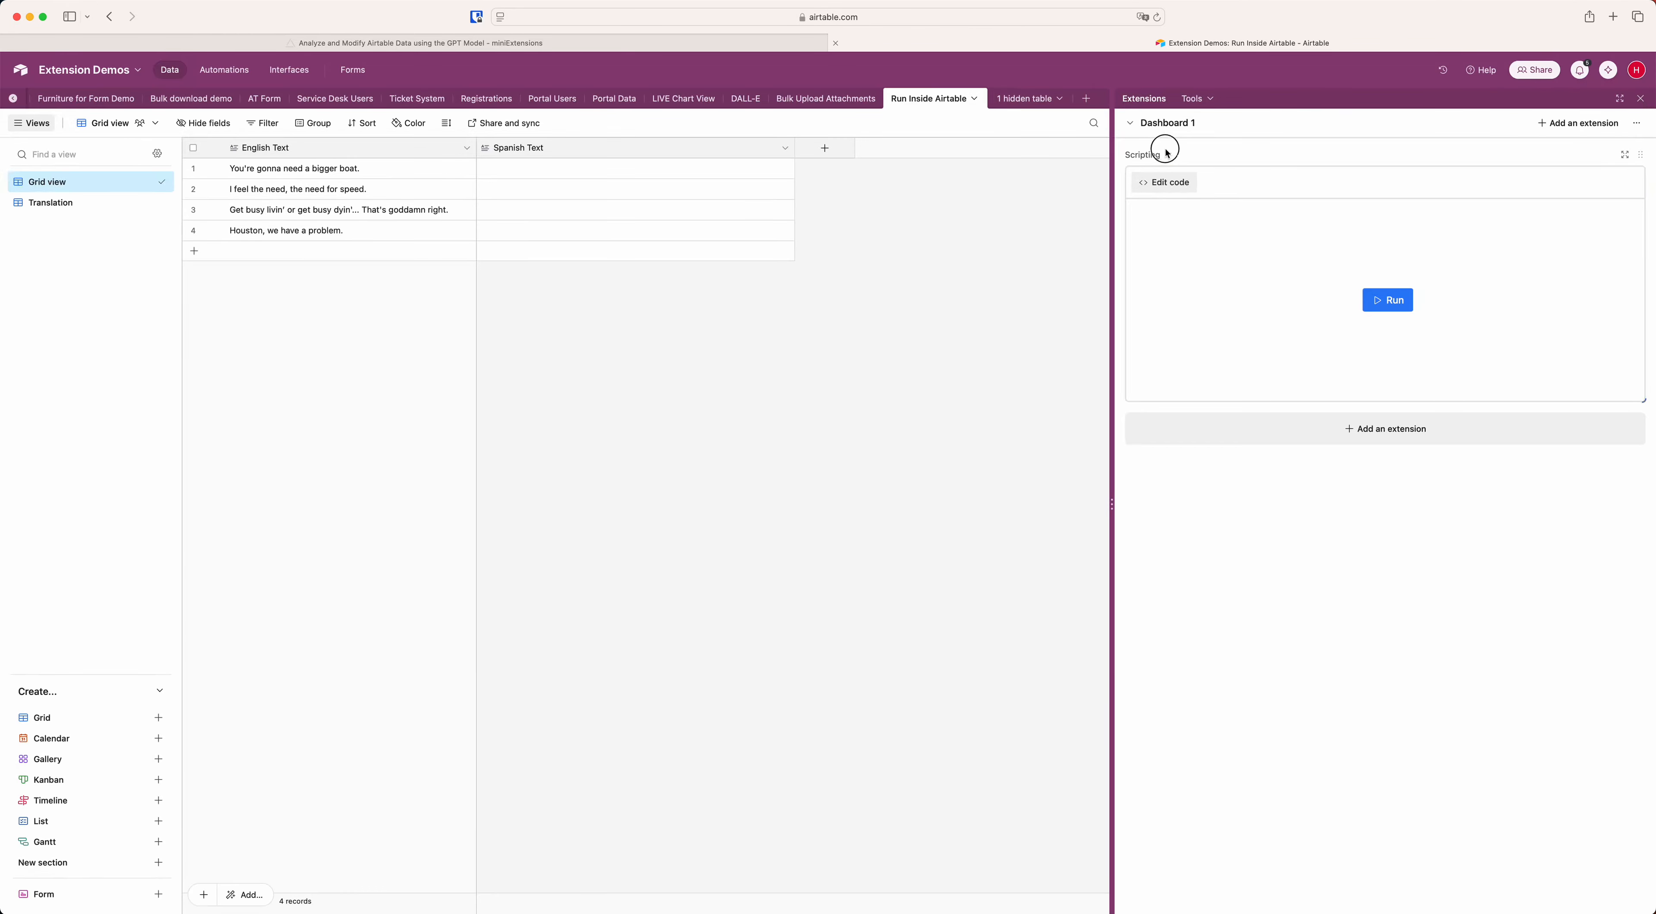
click(1164, 162)
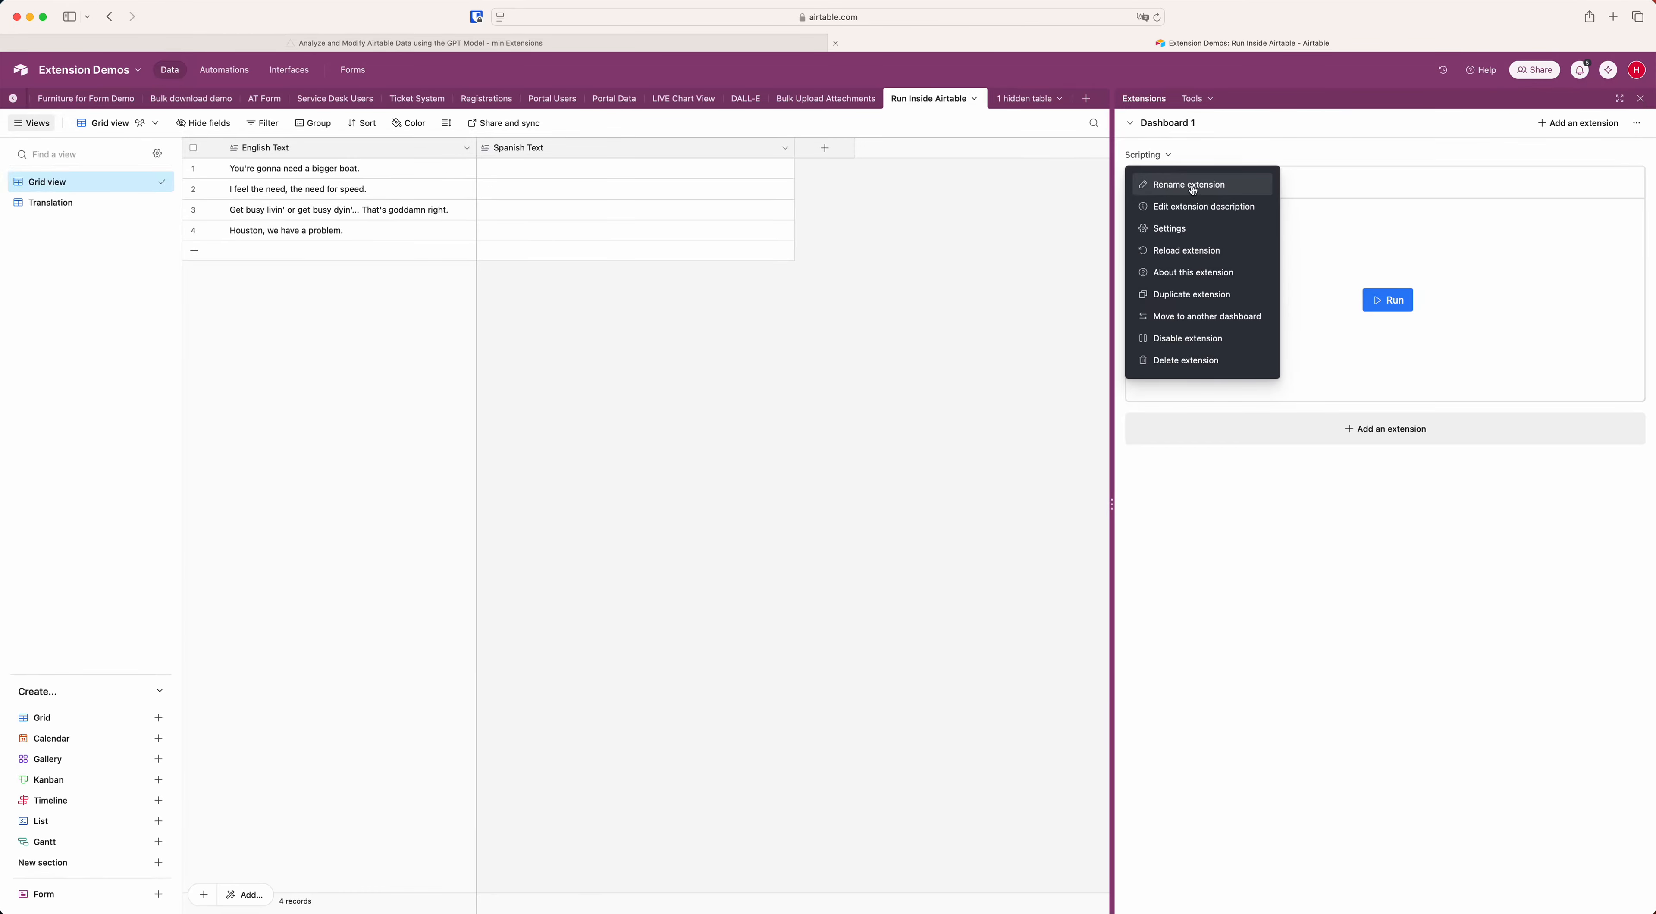
click(1217, 189)
text(T)
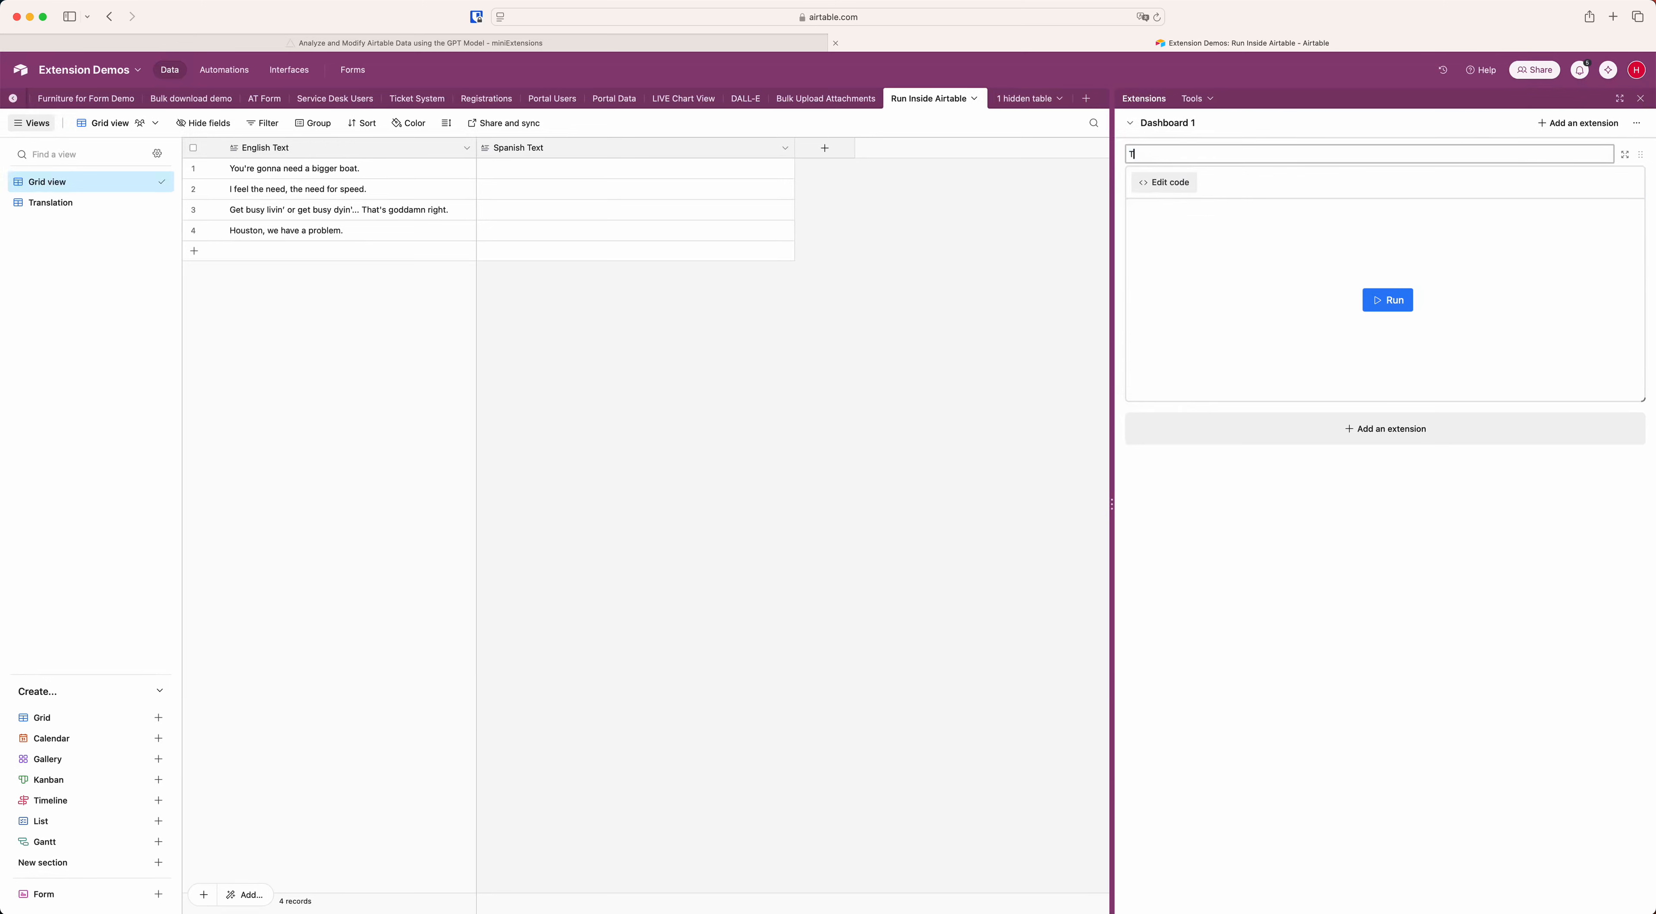
text(ranslate to Spanish)
click(1318, 176)
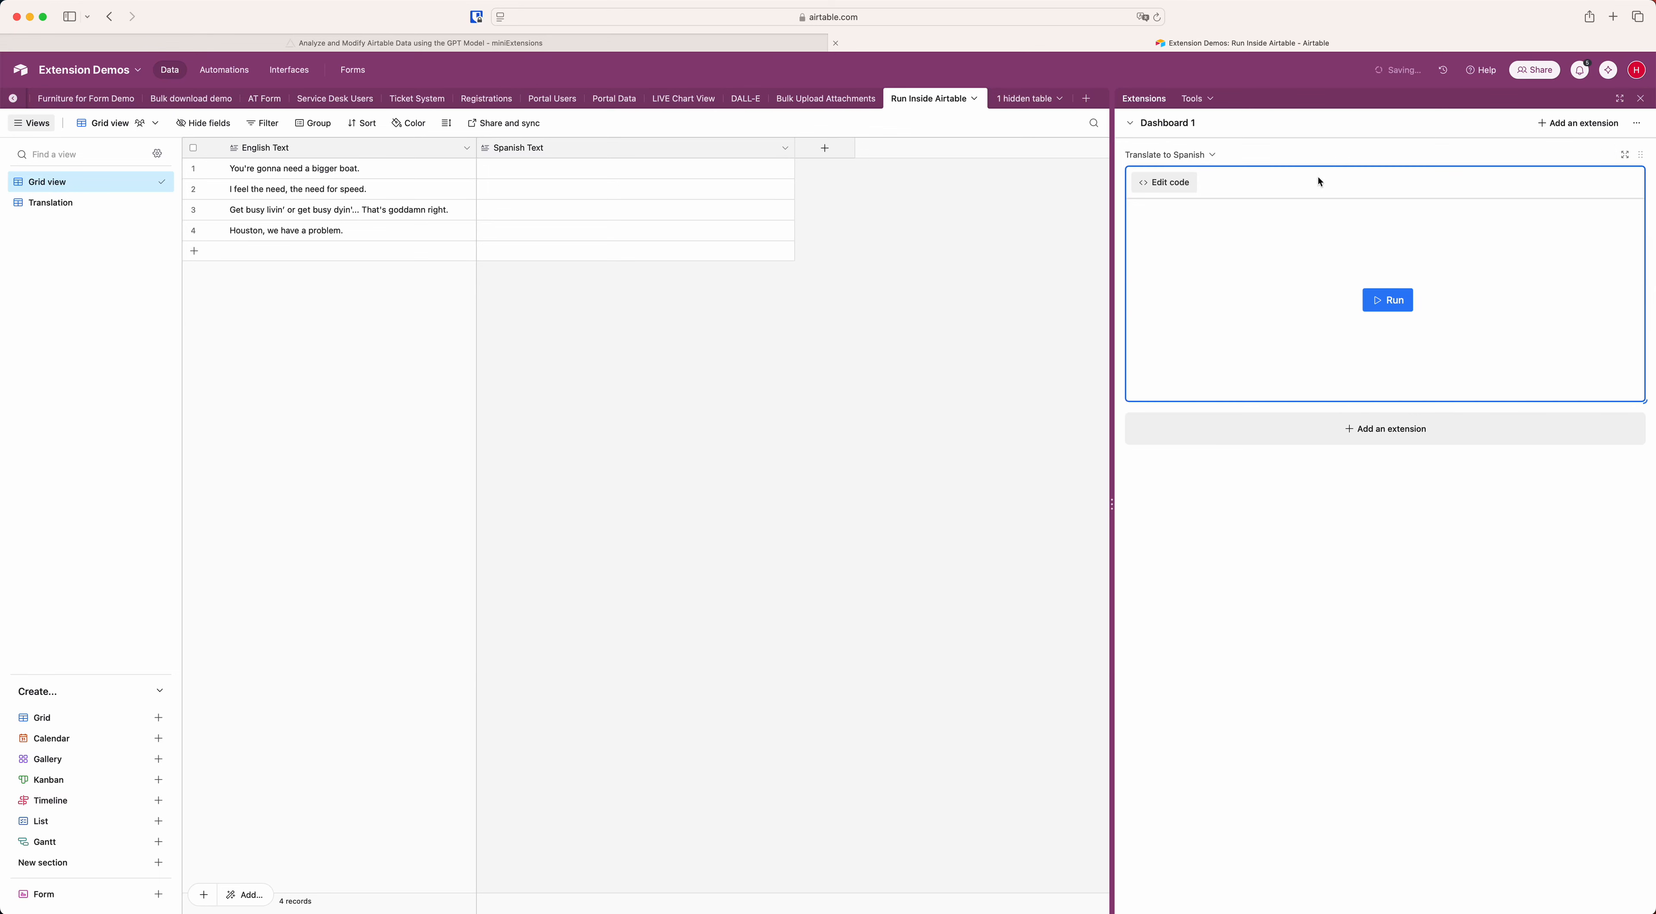
click(1383, 301)
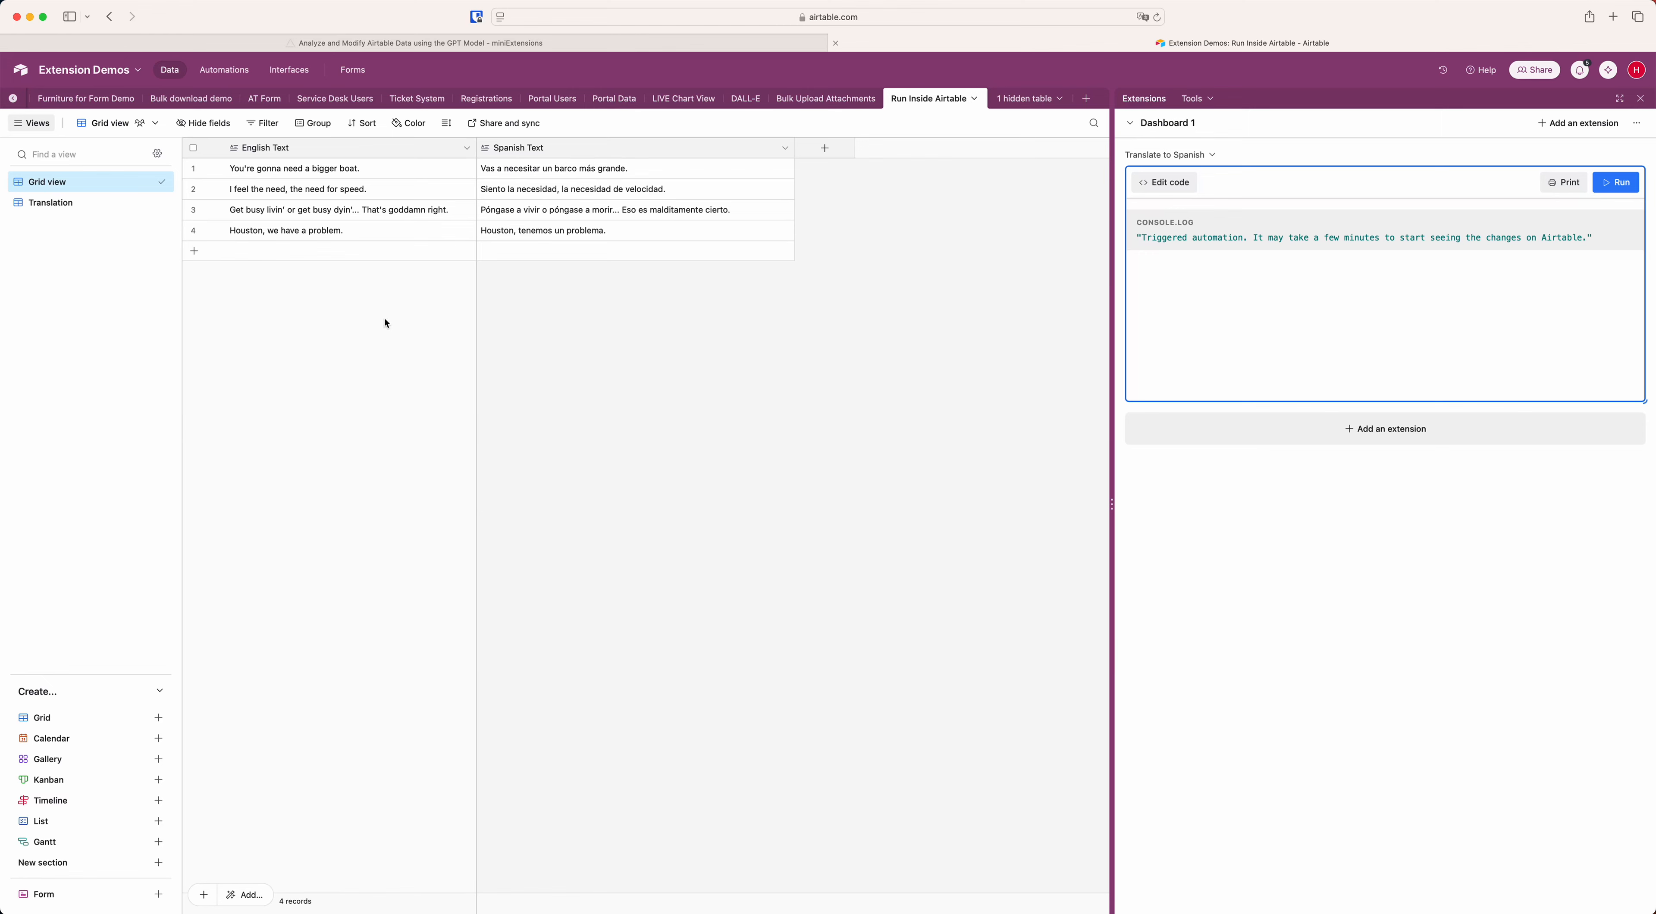
Set up an Airtable automation triggered when a record enters the Translation view of the Run Inside Airtable table.
click(230, 77)
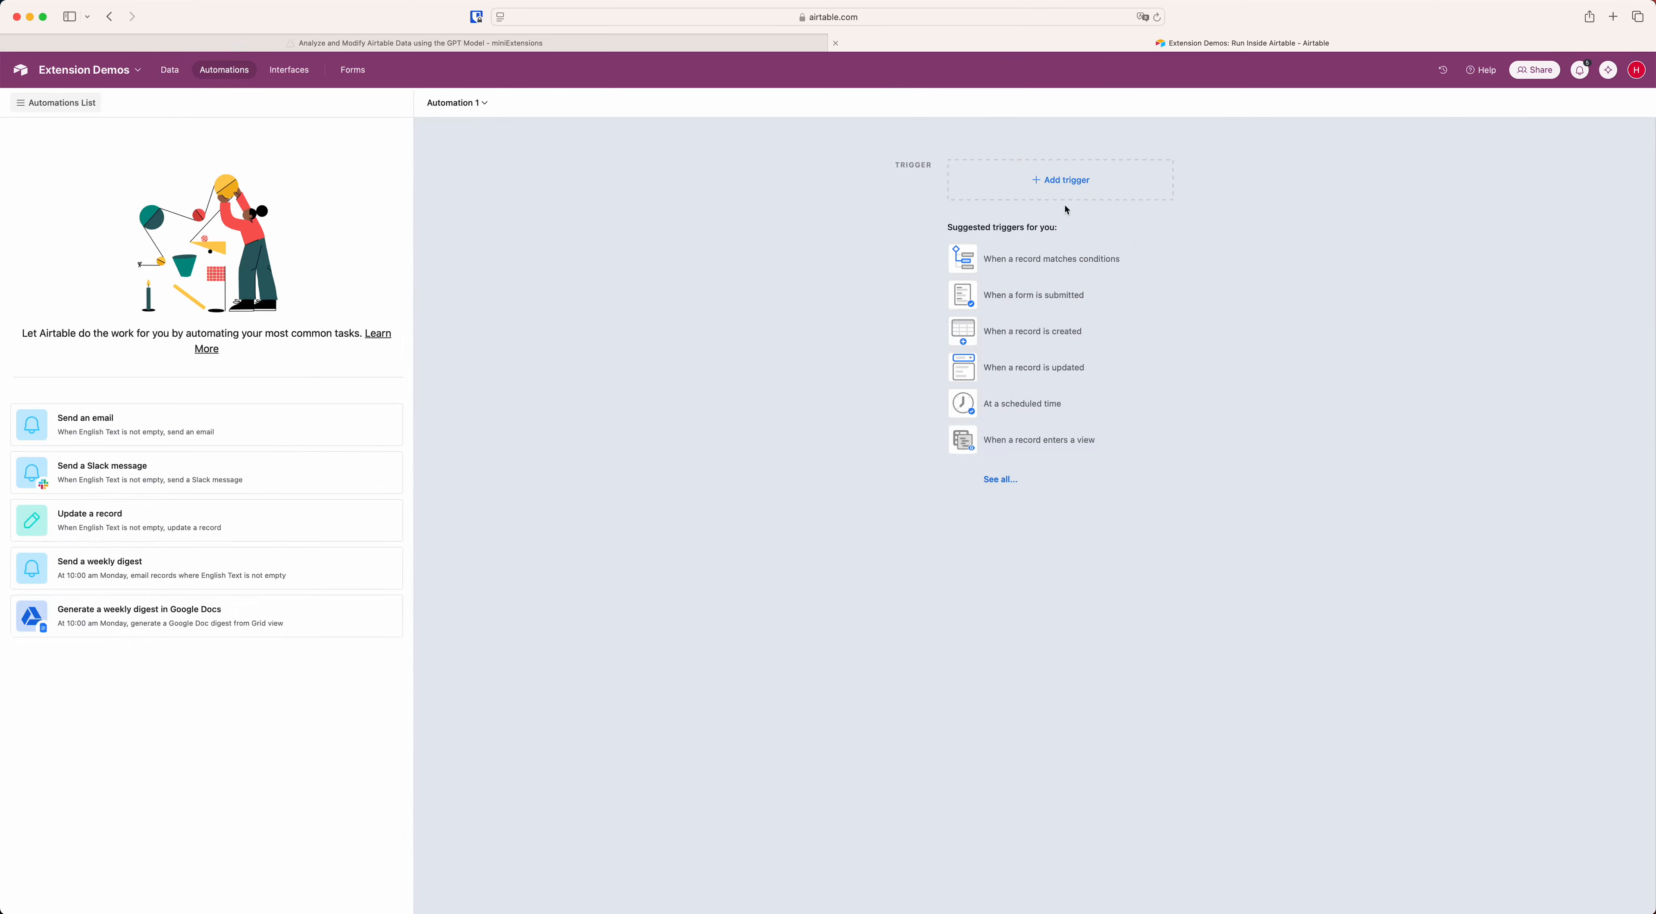
click(1061, 181)
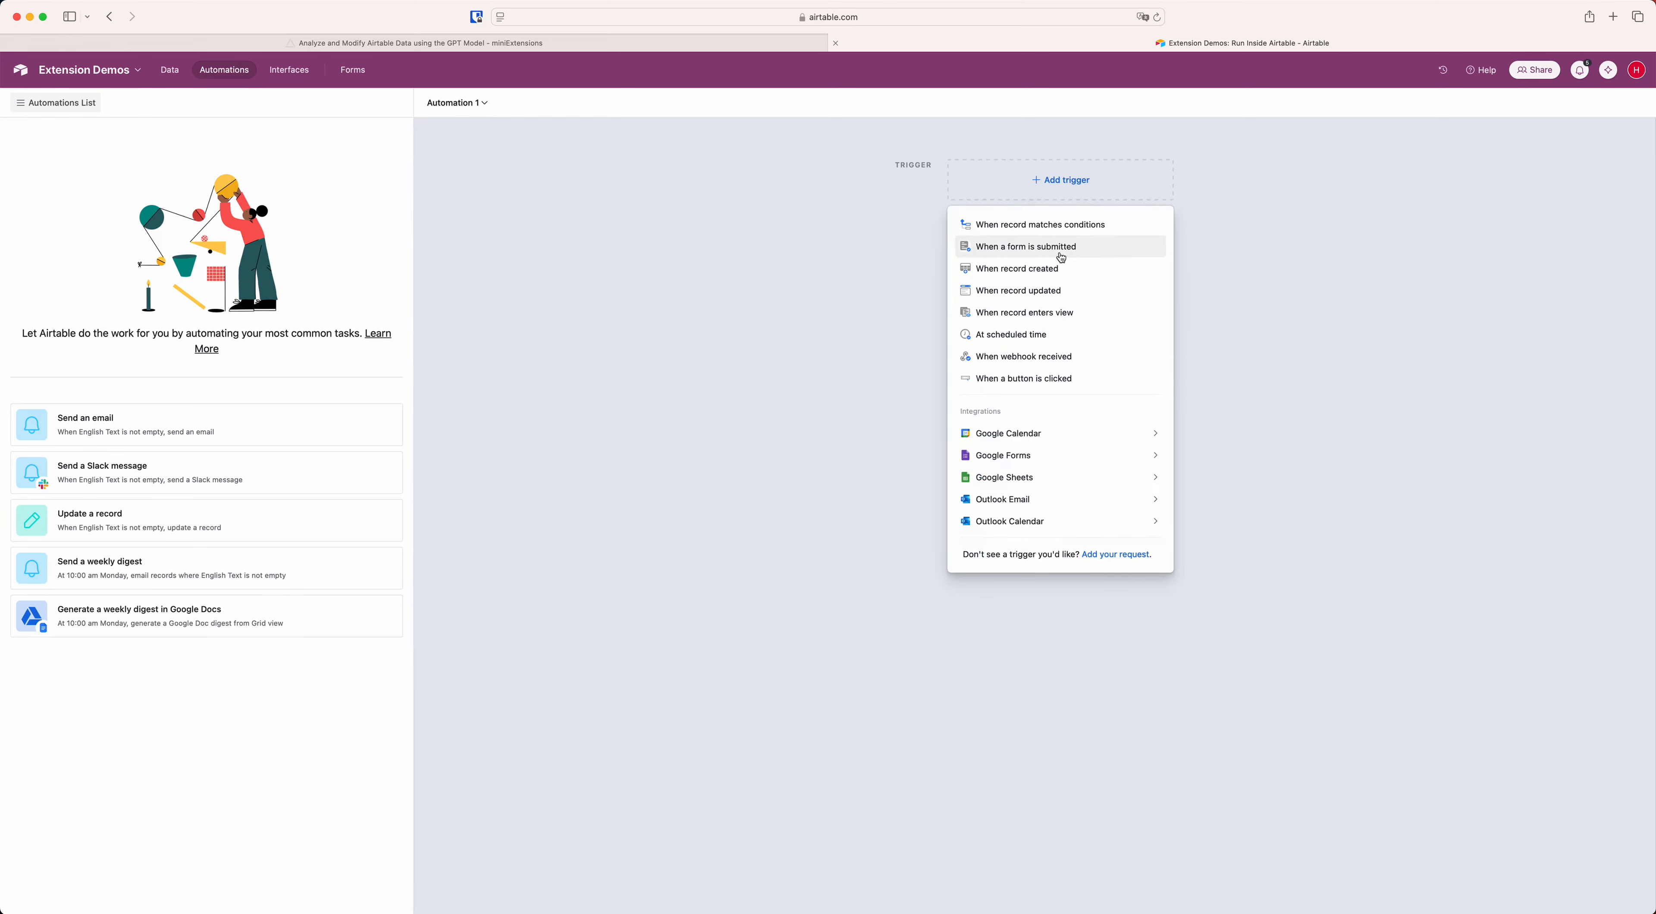
click(1080, 315)
click(1394, 281)
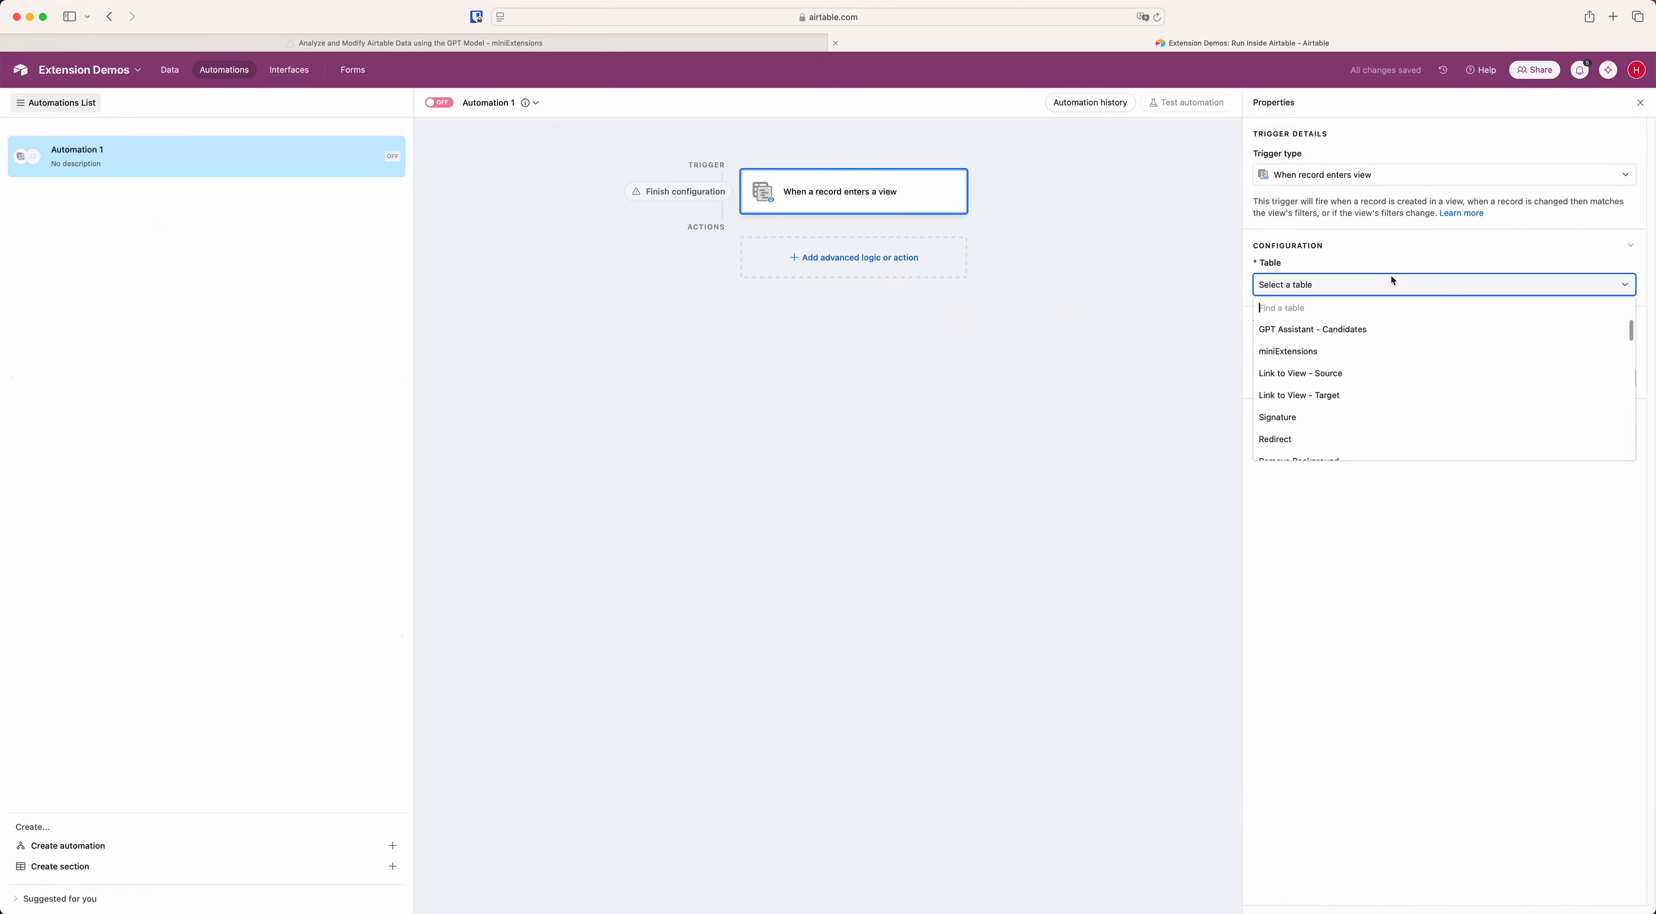
text(insi)
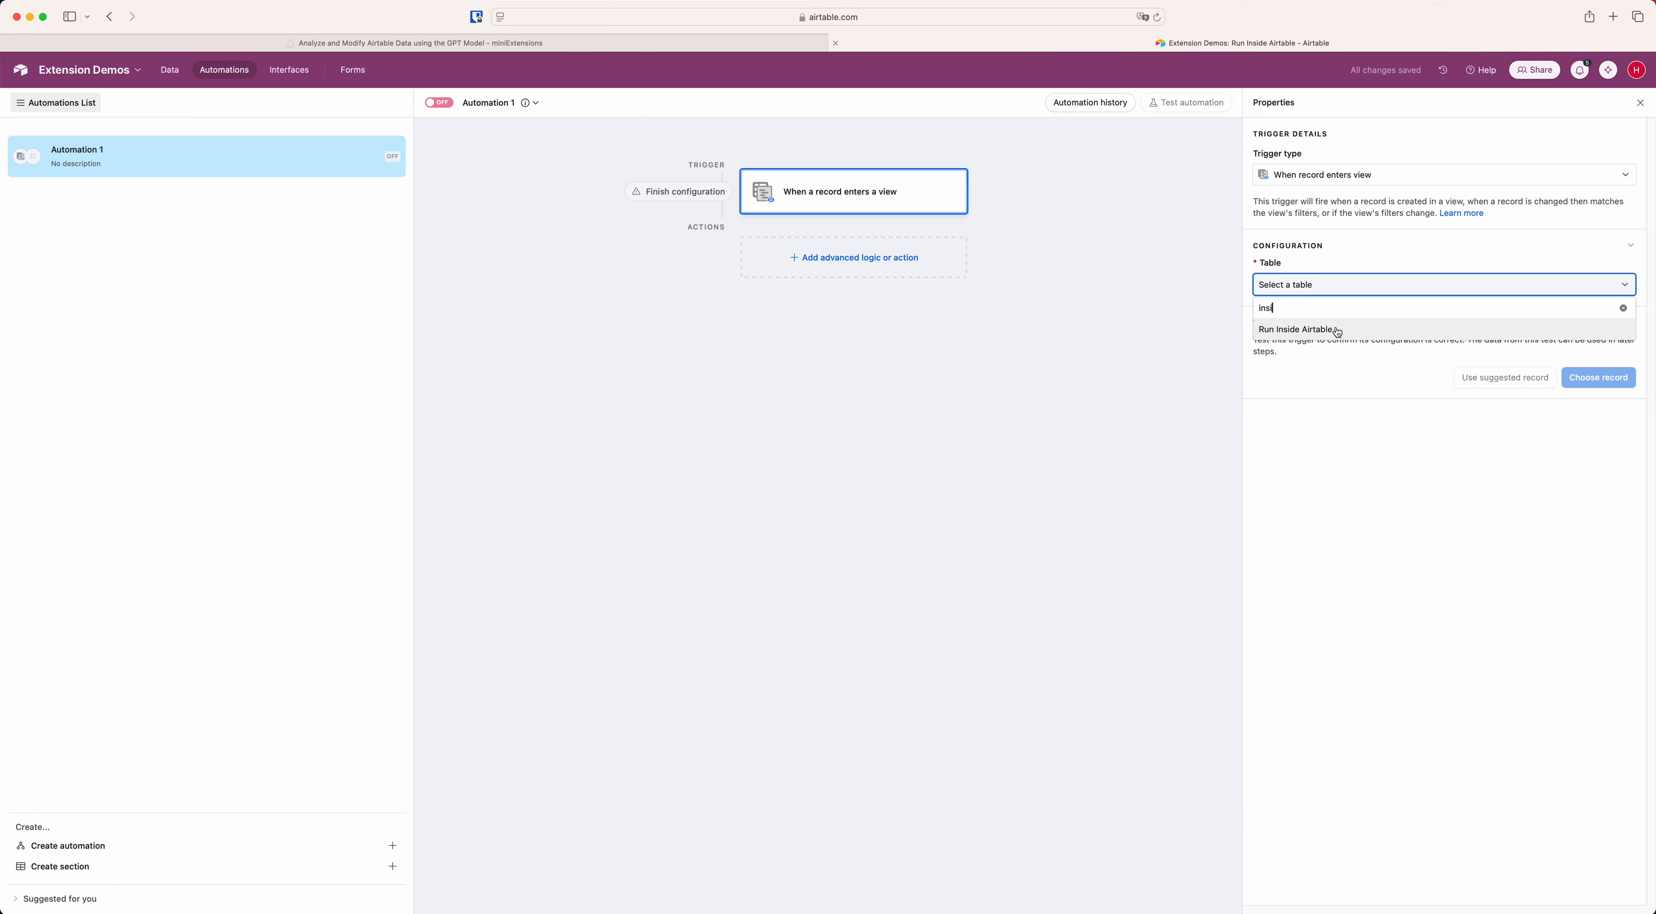
click(1334, 329)
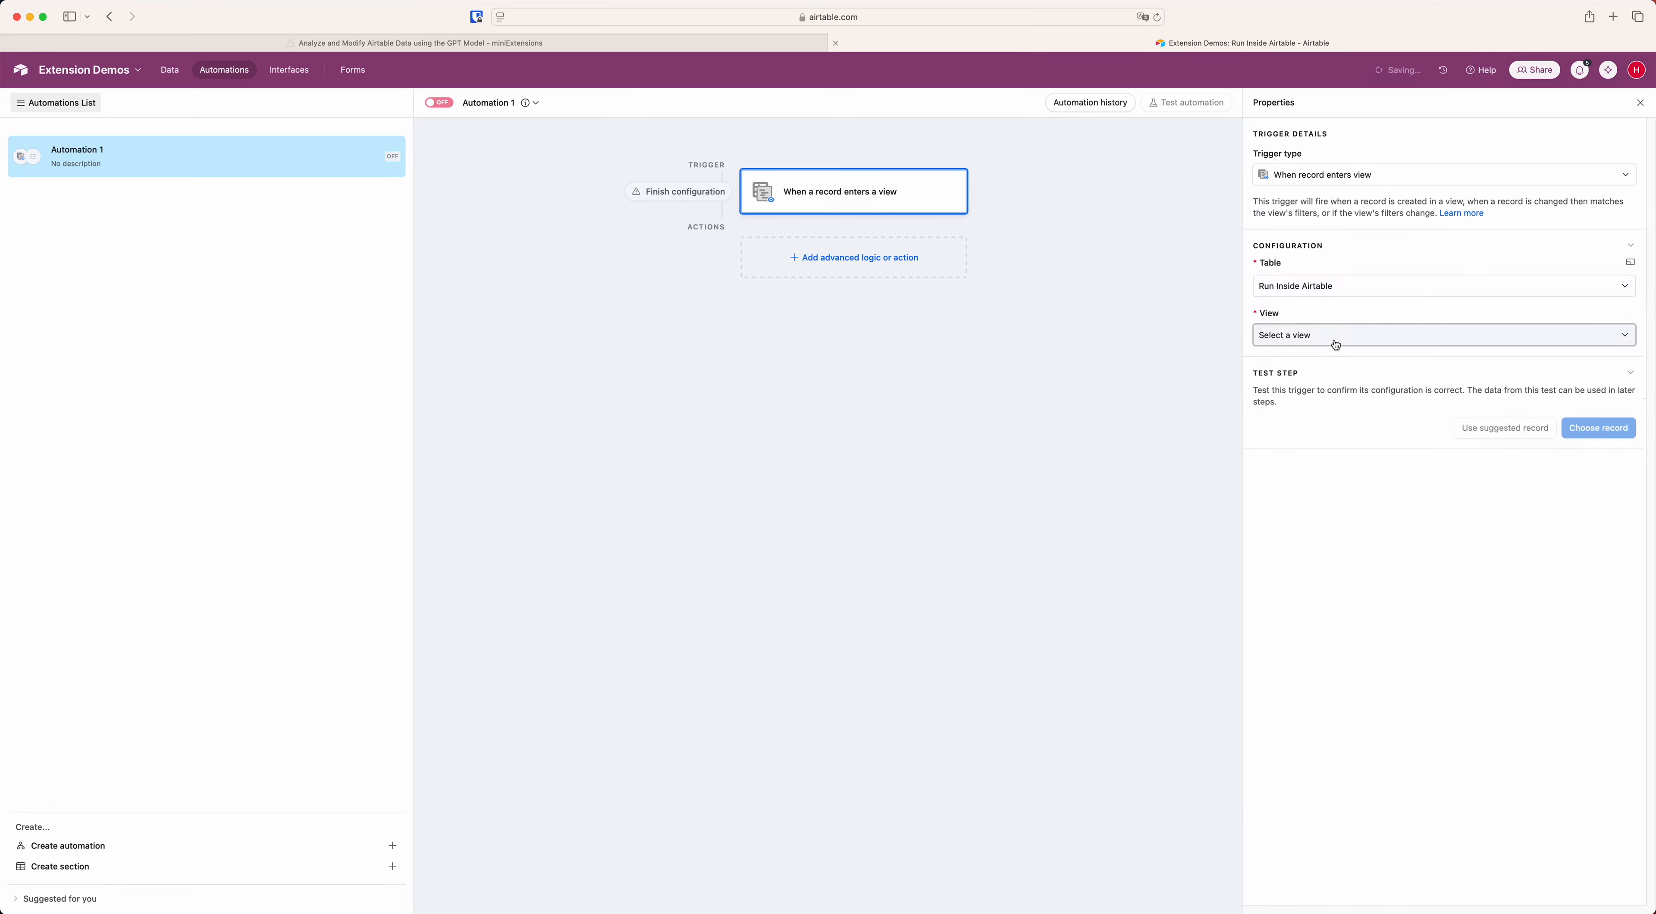
click(1334, 335)
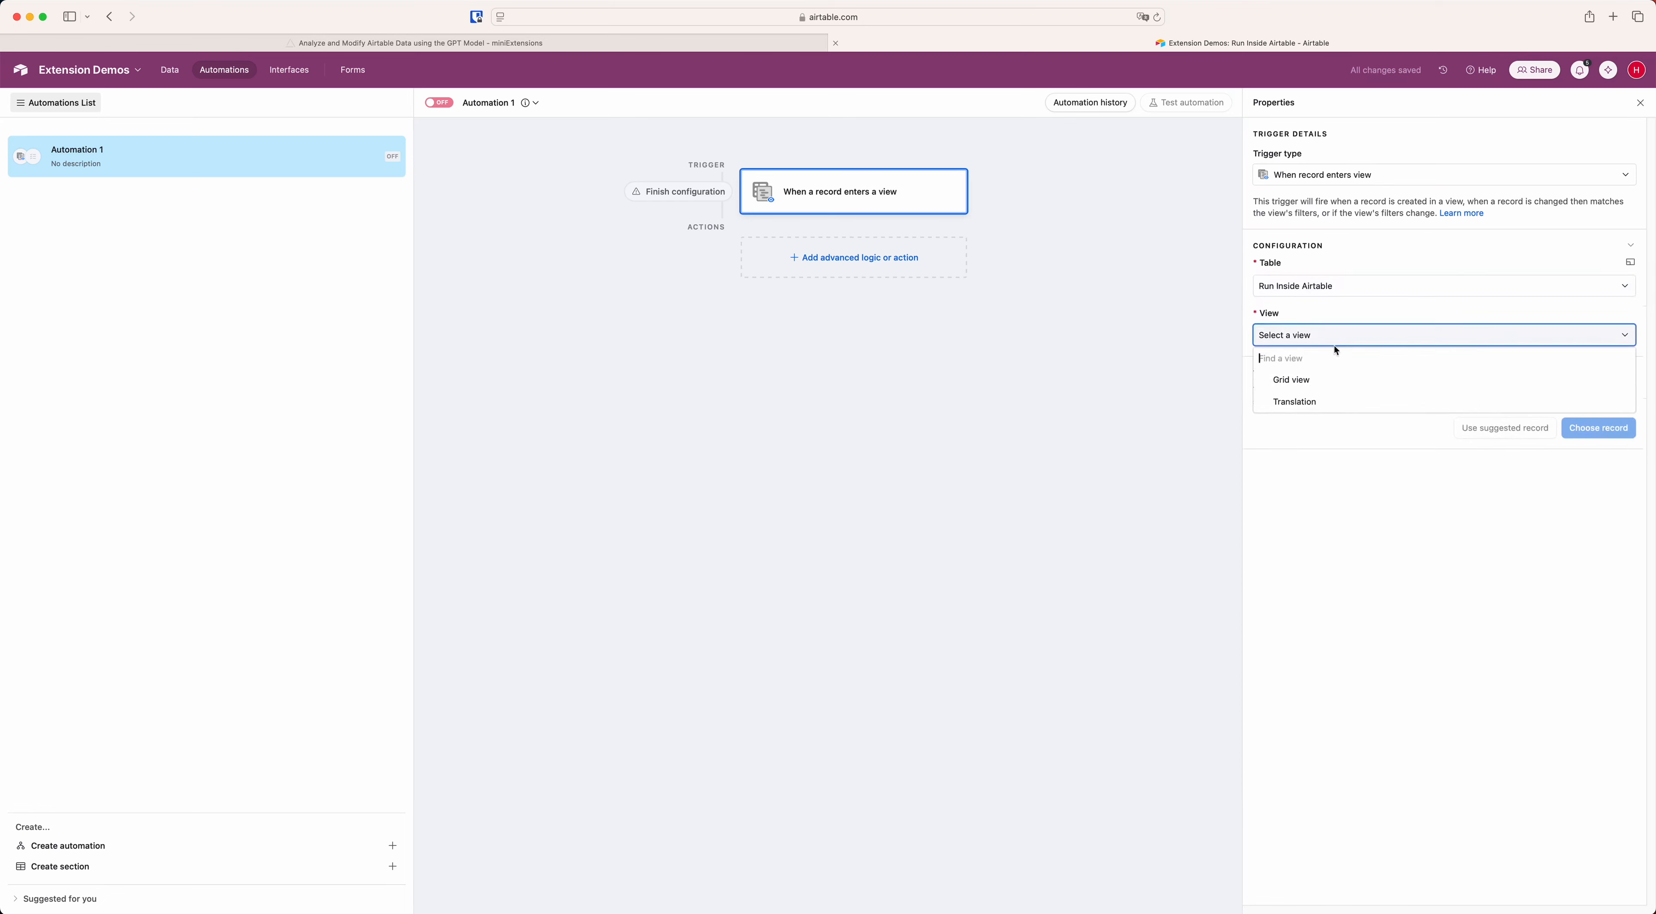
click(1292, 403)
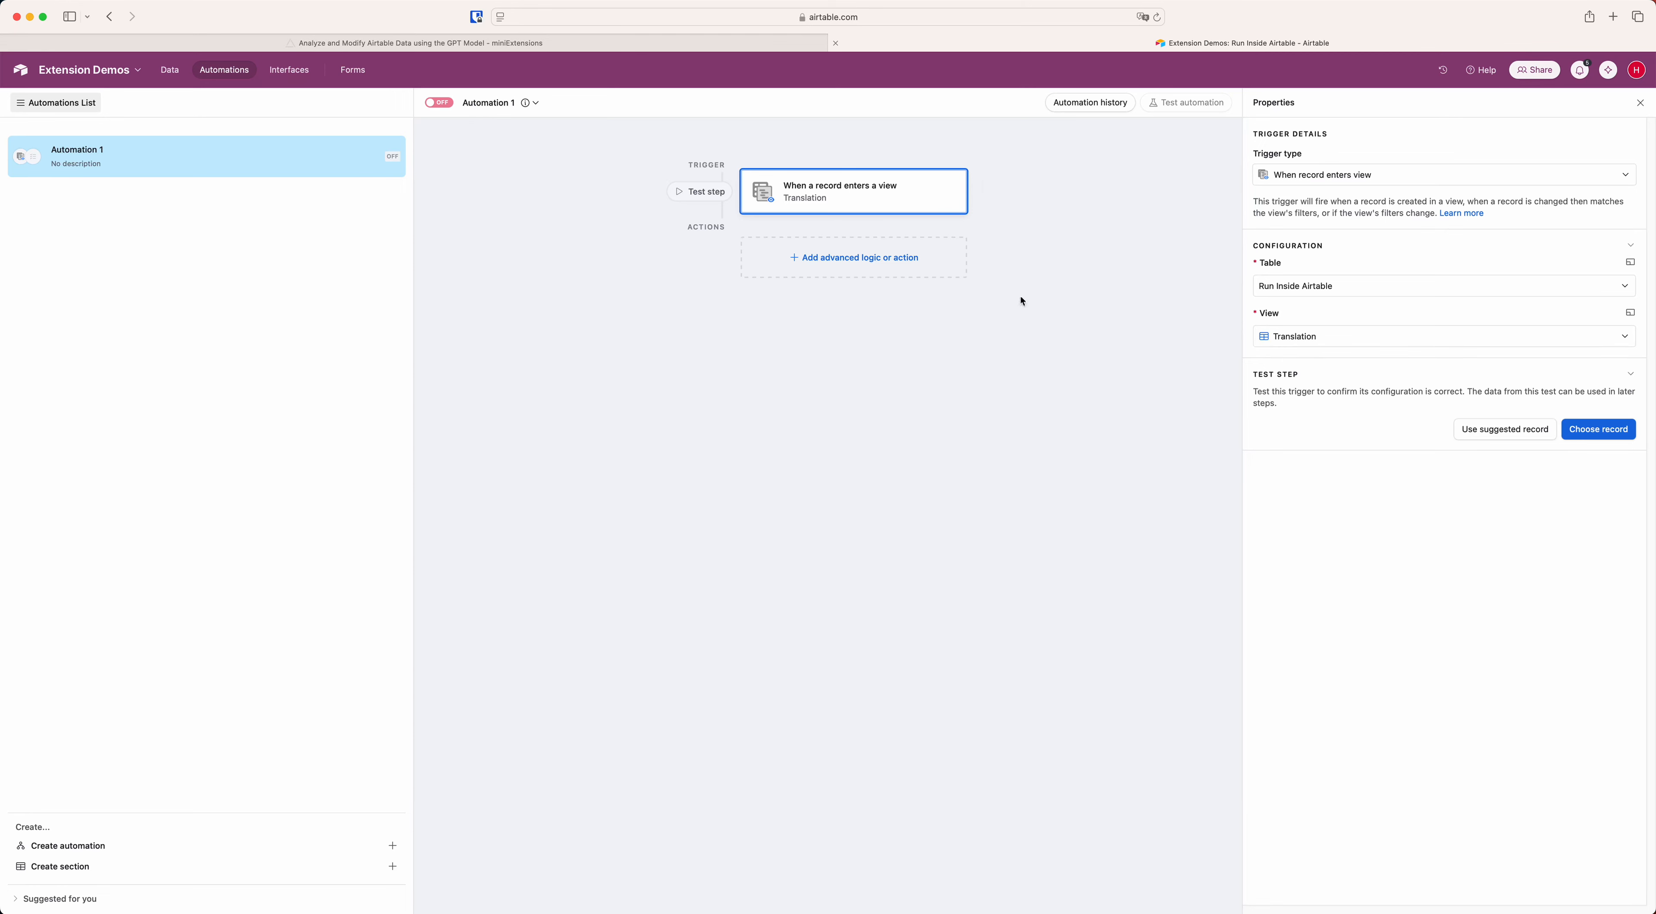
Add a Run script action containing the copied script in place of the sample code, and turn the automation on.
click(841, 258)
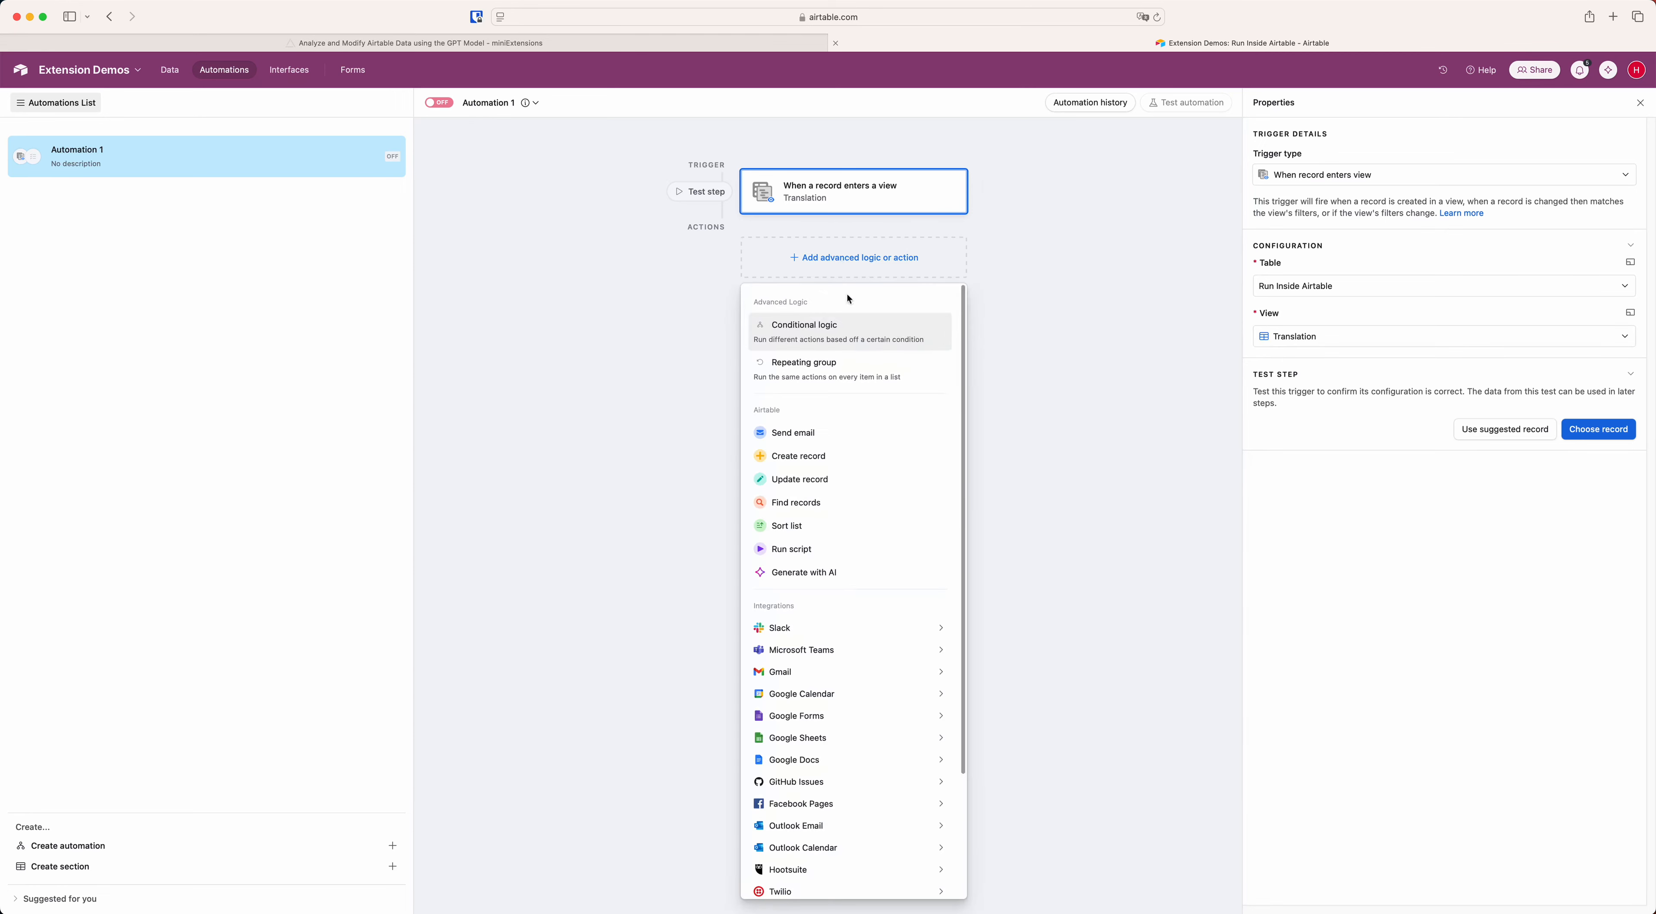
click(765, 553)
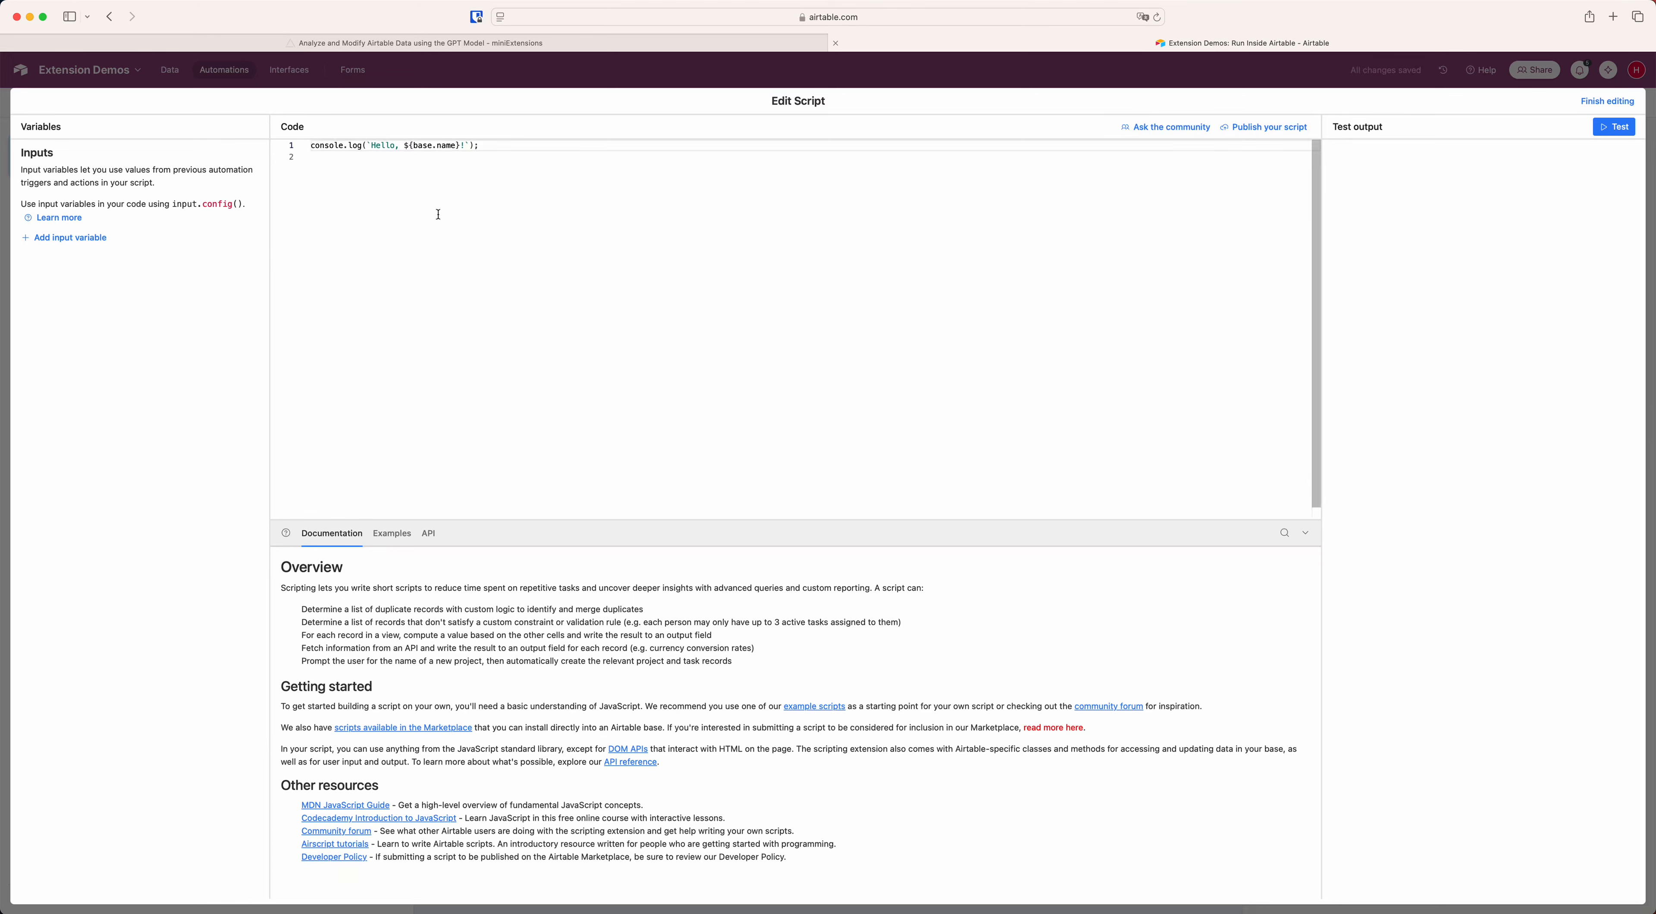
key(super+a)
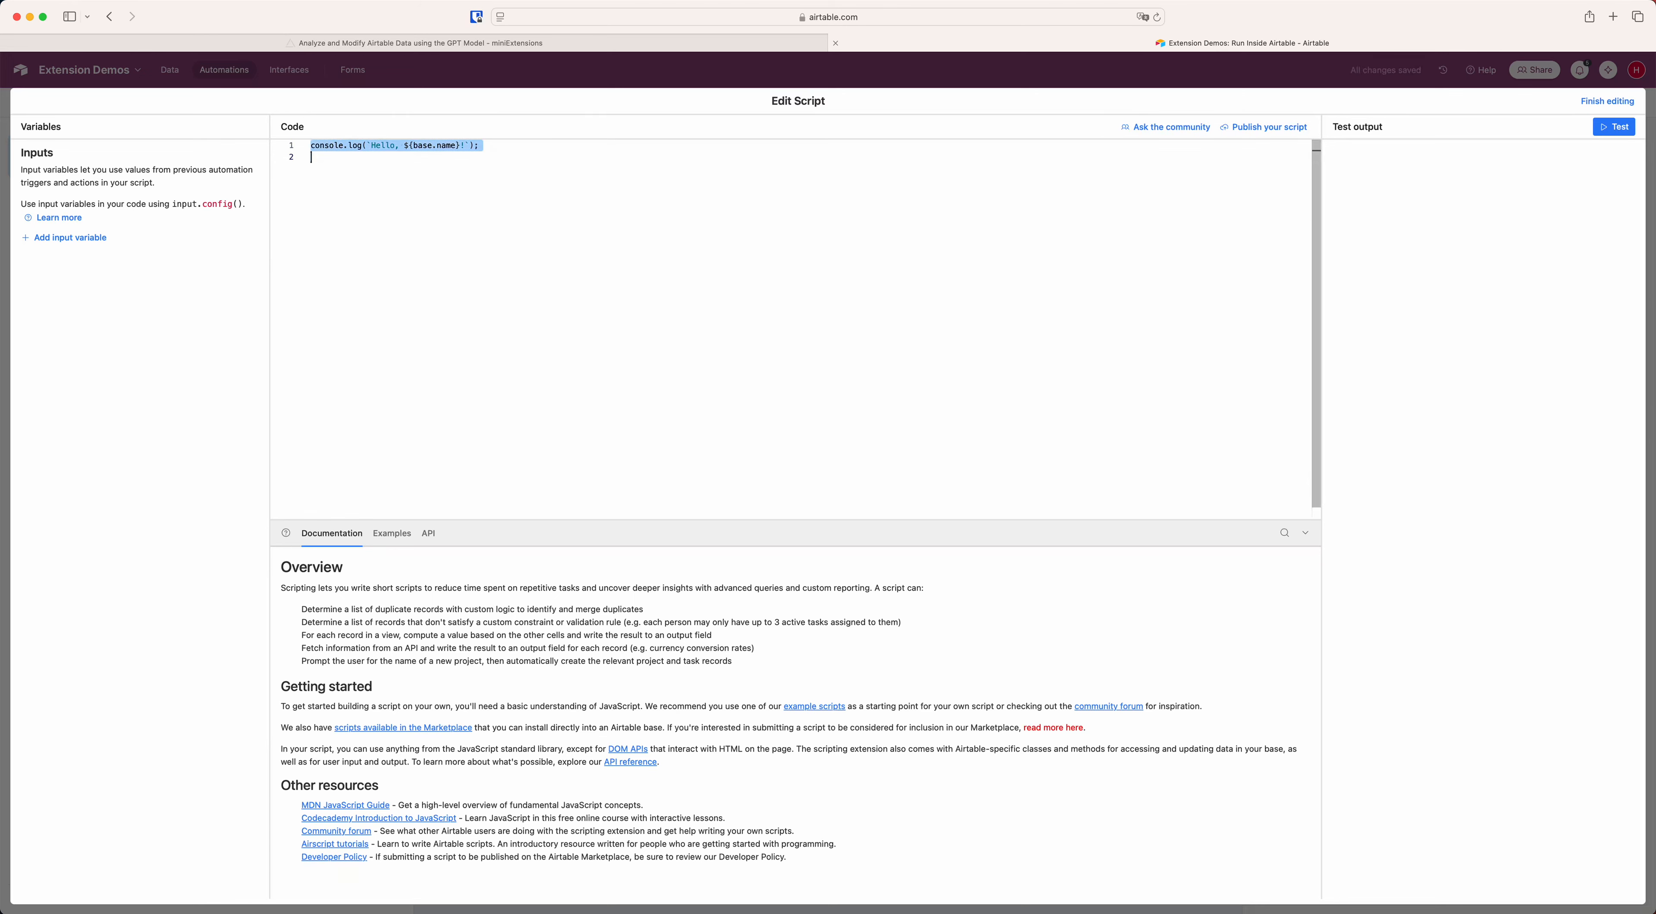
key(super+v)
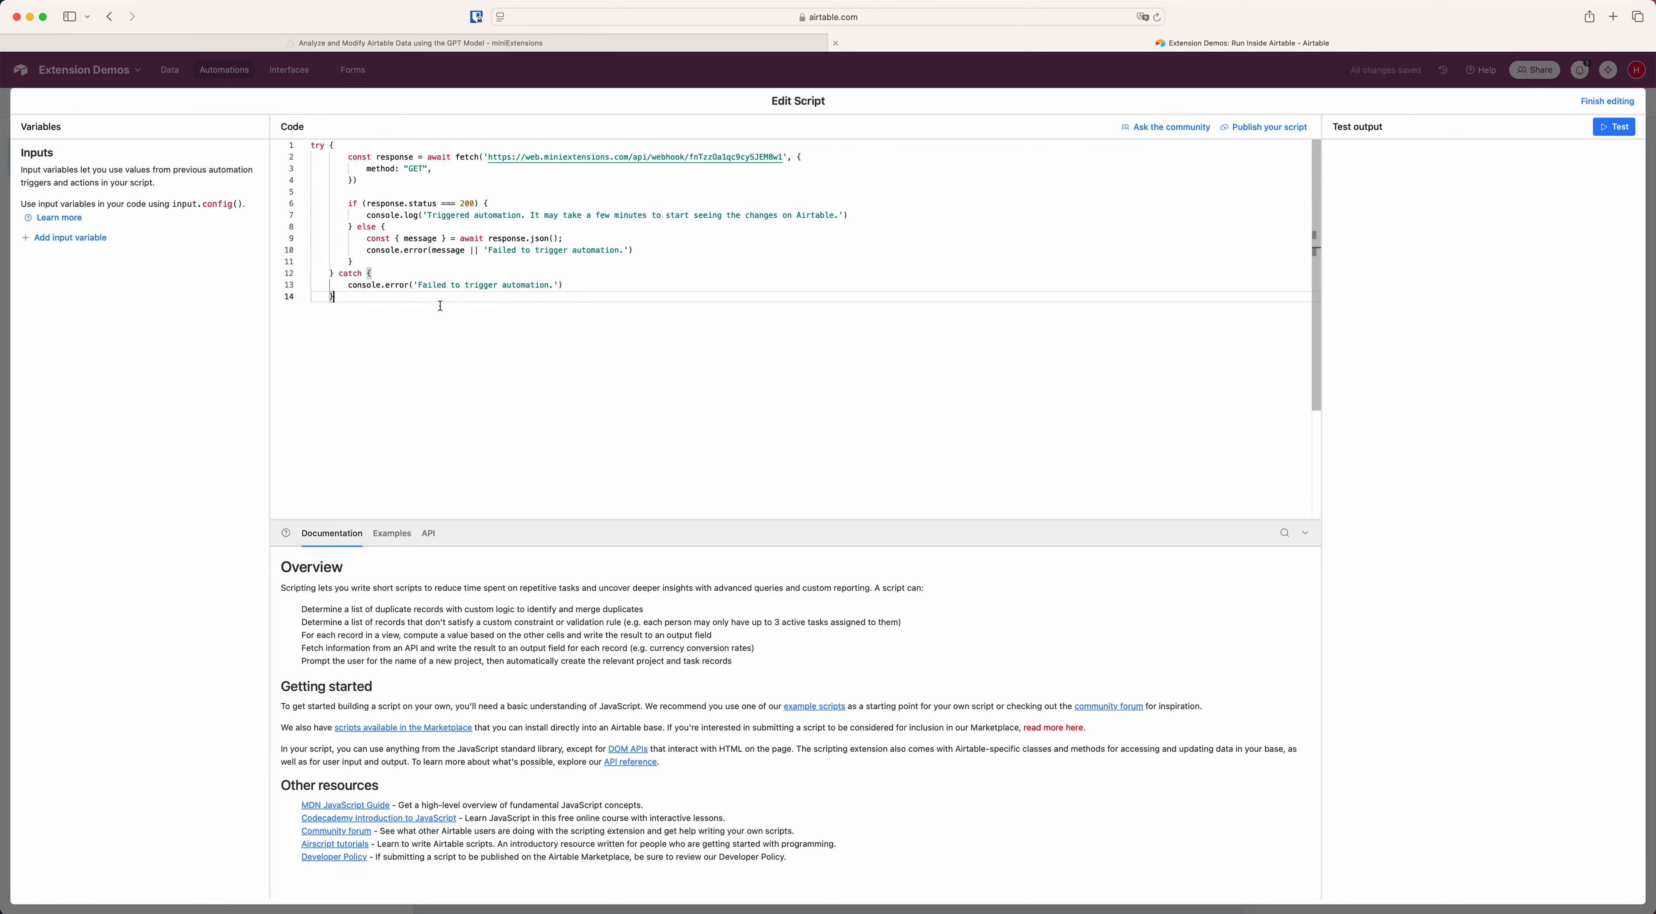
click(1593, 104)
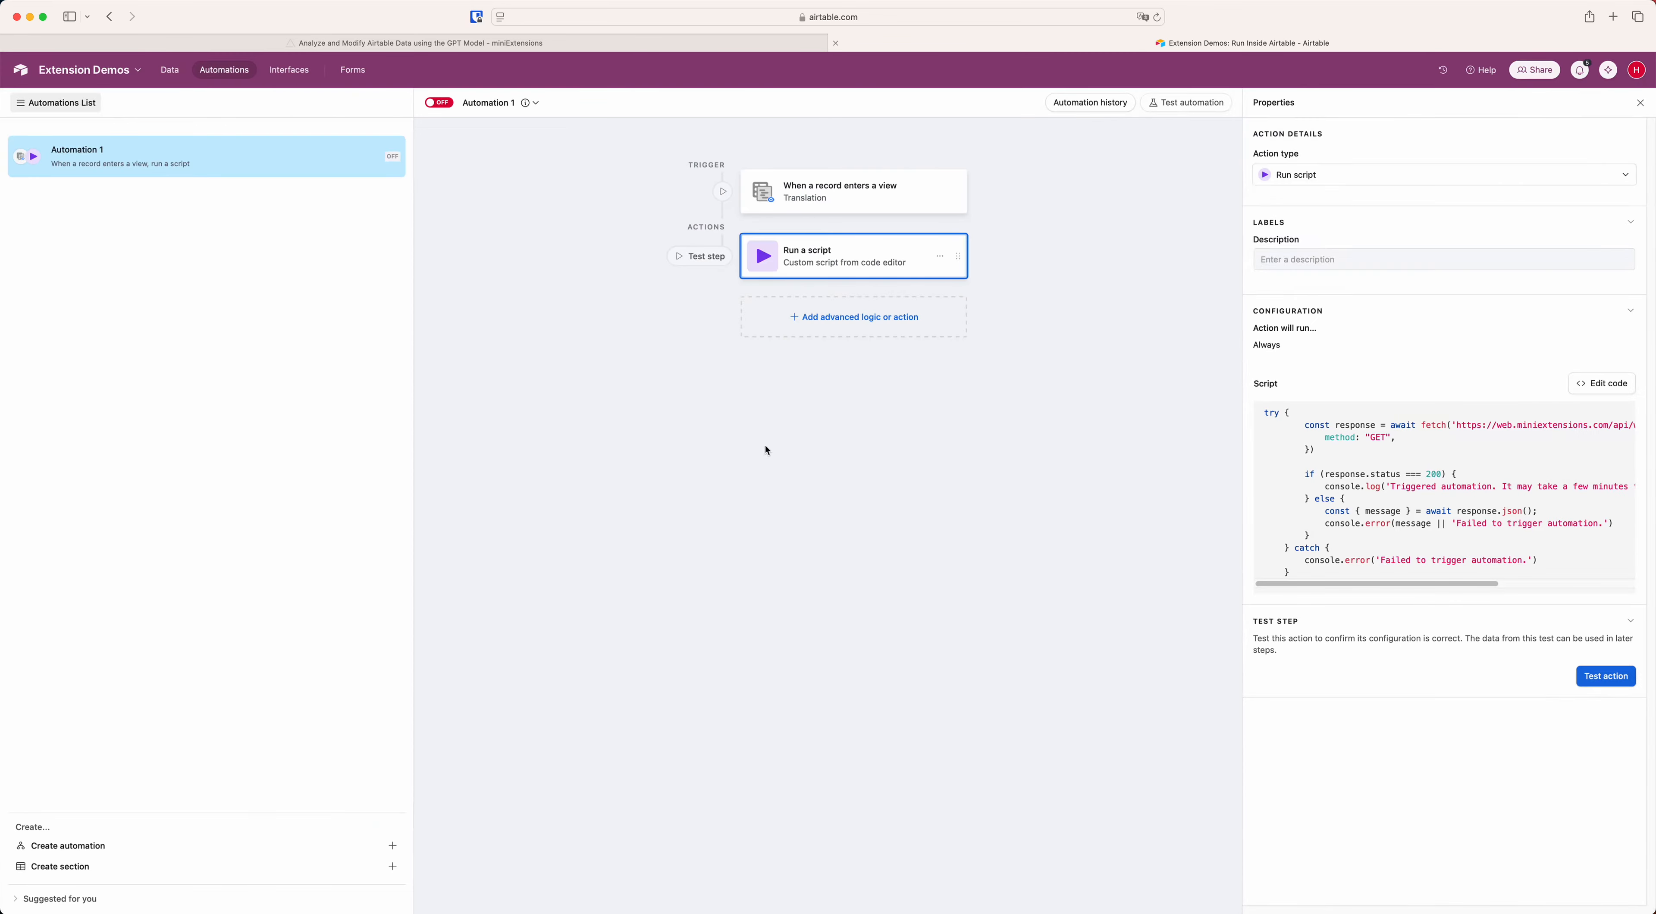
click(443, 105)
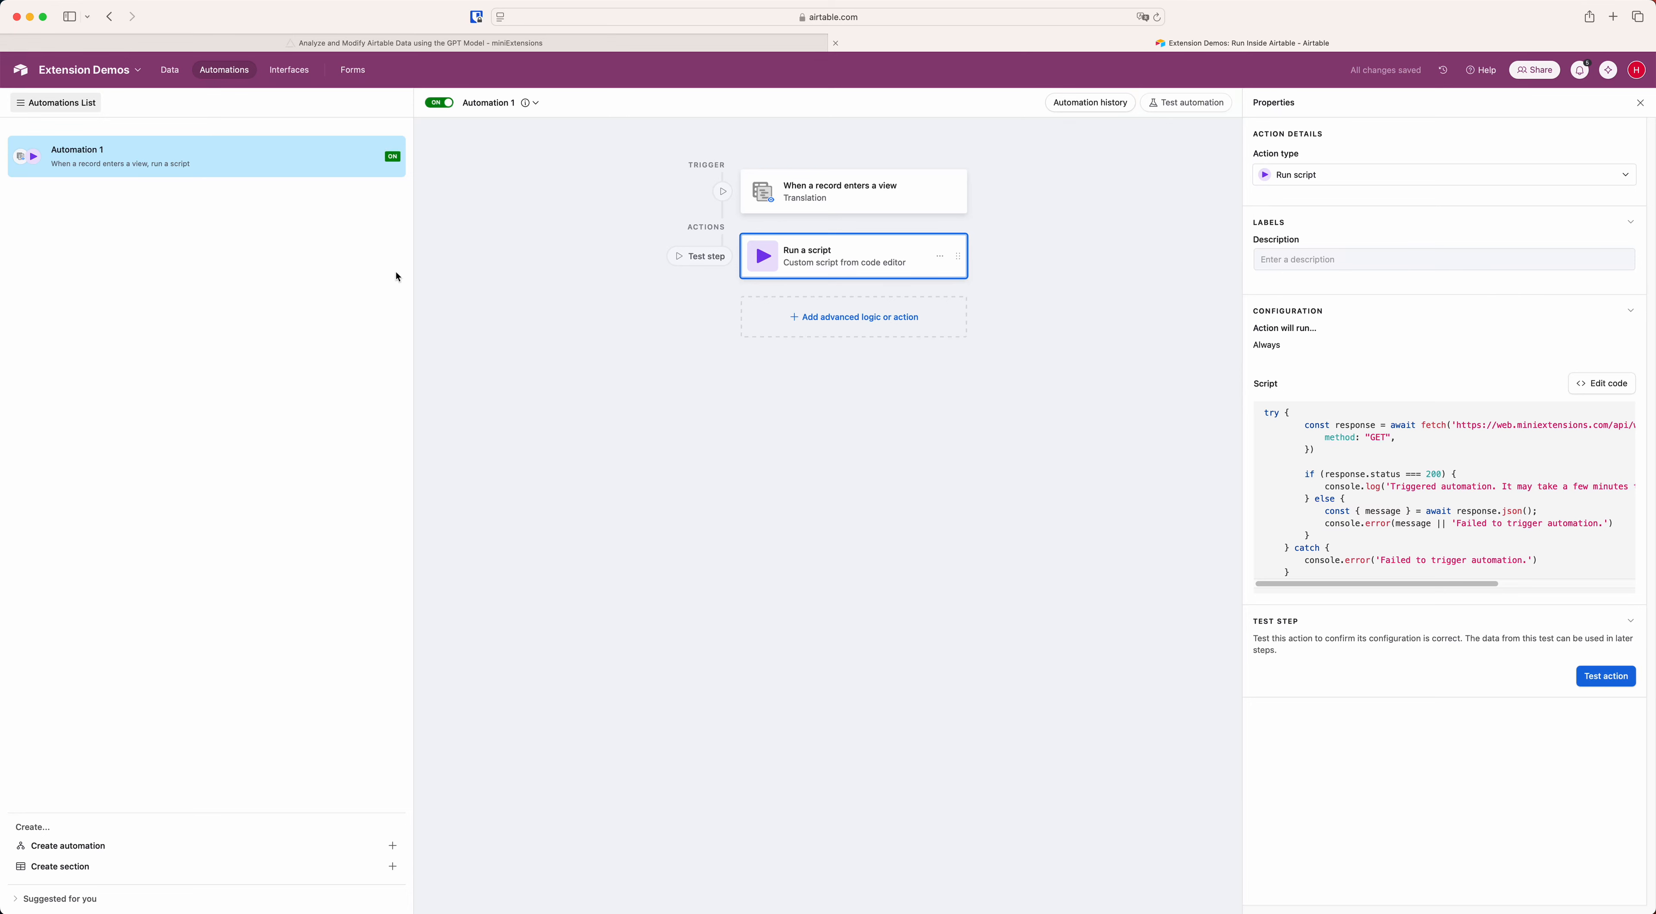
Add a record to the Run Inside Airtable table with the English Text "This is a test".
click(171, 71)
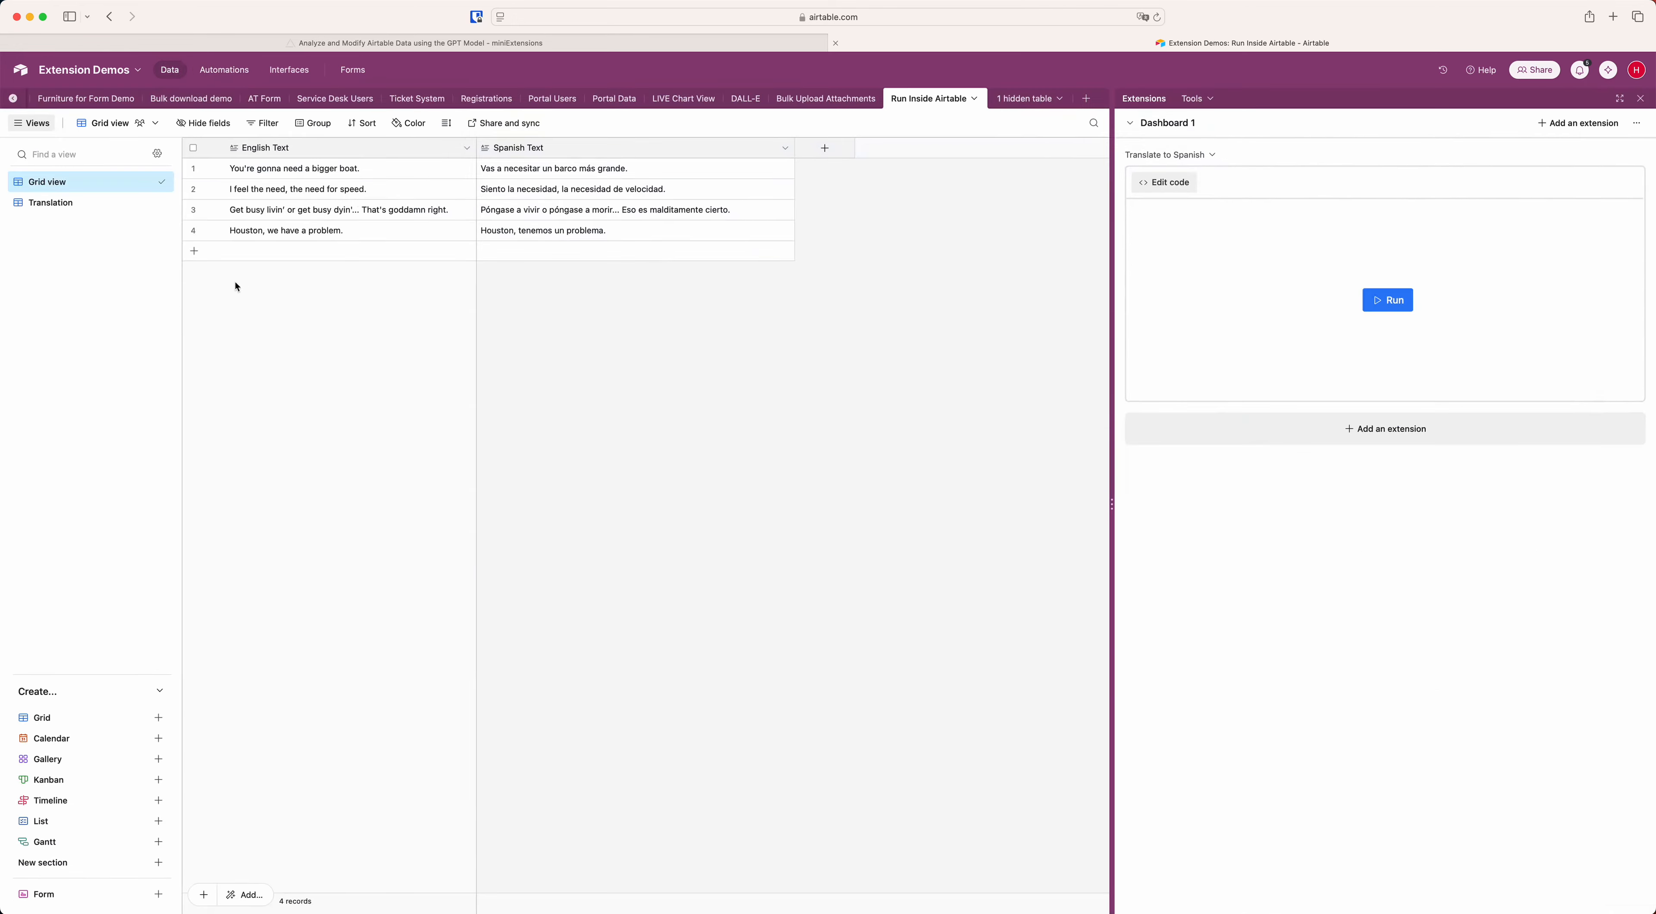
click(195, 251)
text(This is a test)
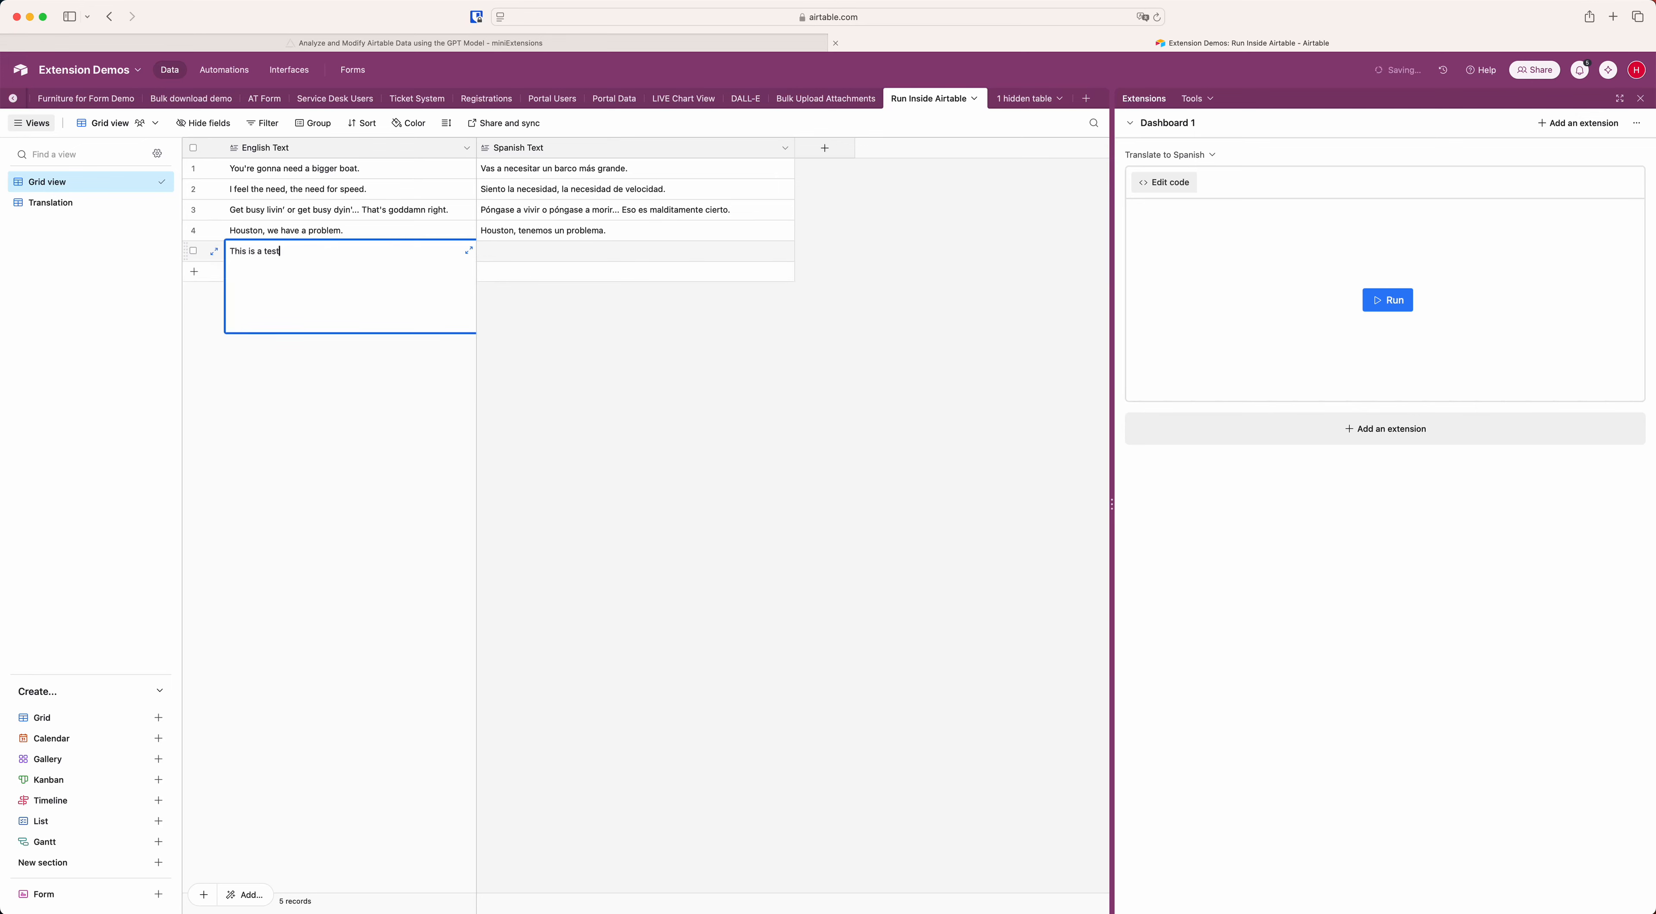